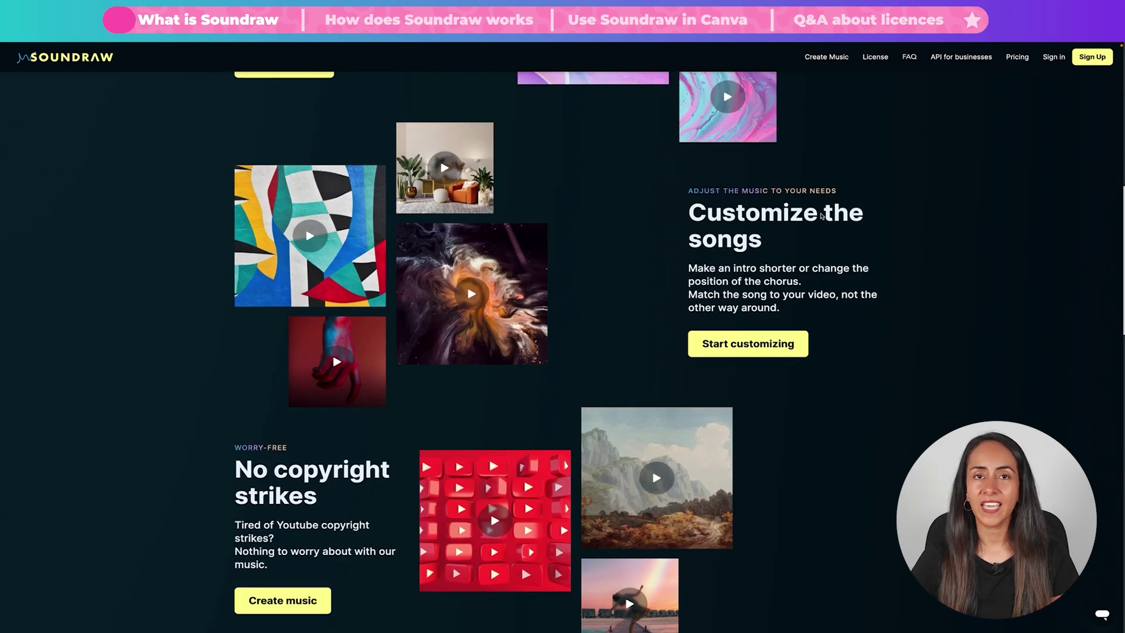
- Review the home page's feature and pricing sections, and compare the Free and Personal plans with monthly billing
scroll(858, 239, down, 3)
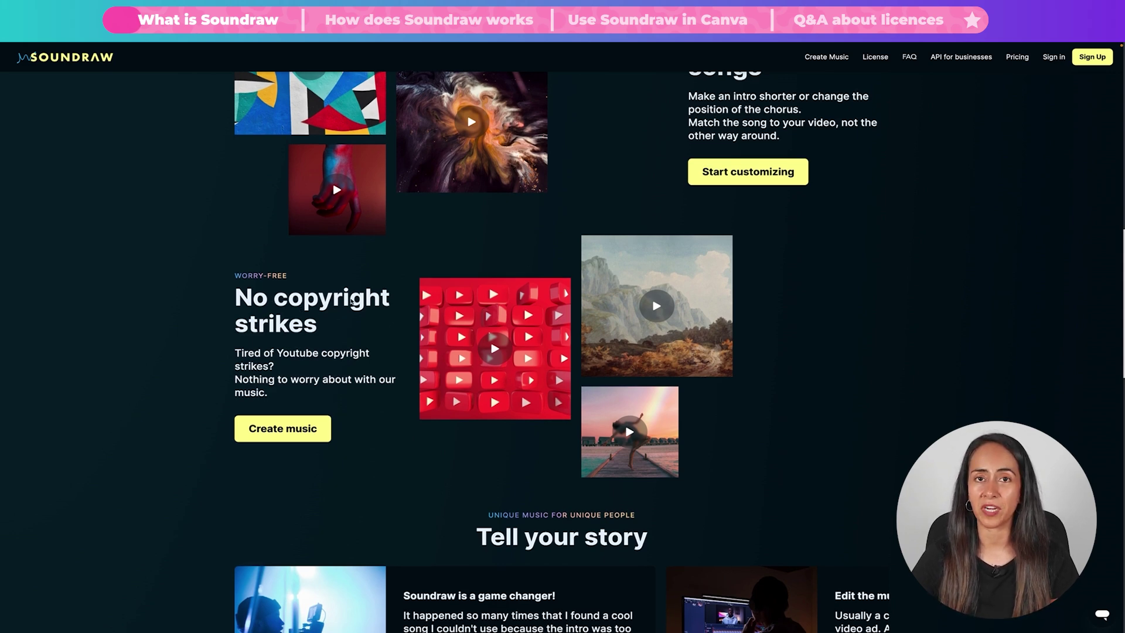
scroll(351, 301, down, 12)
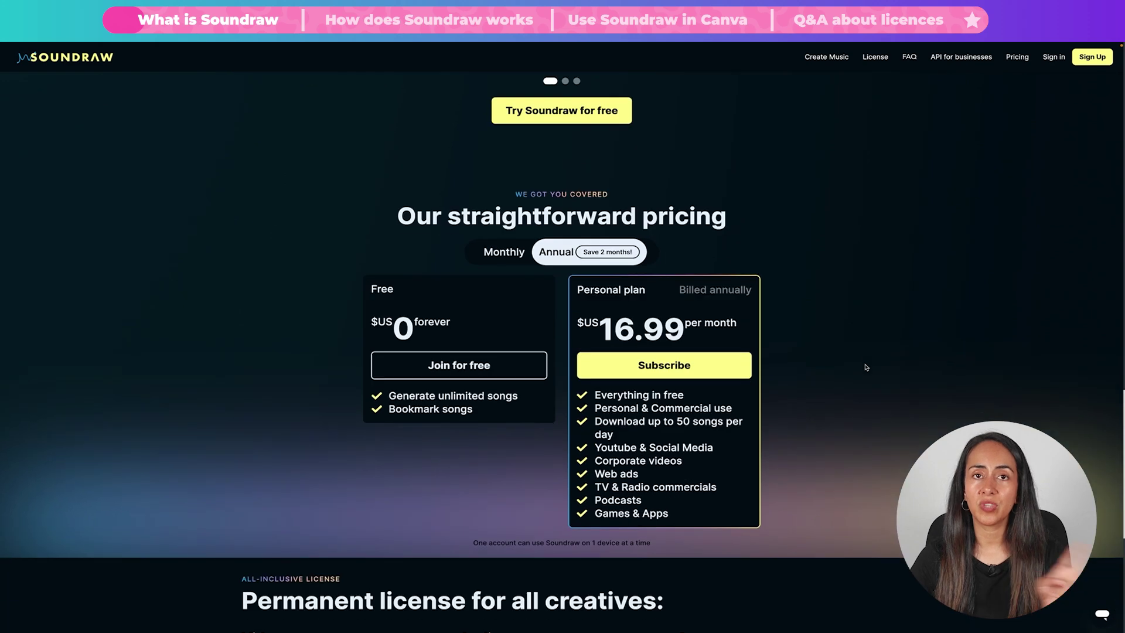
scroll(866, 367, down, 1)
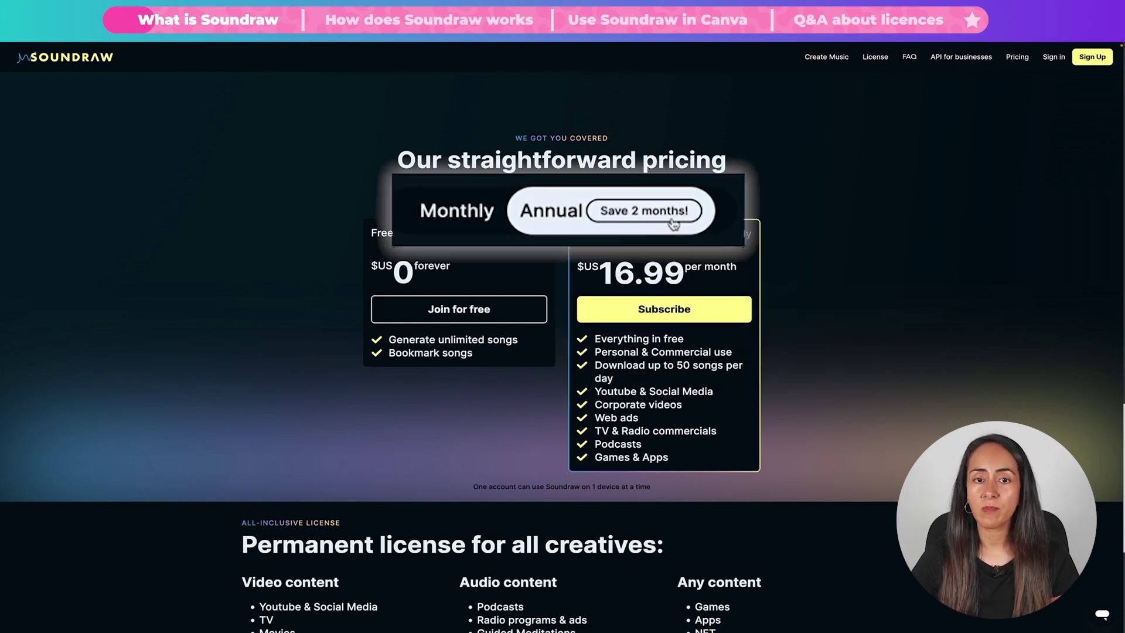
click(460, 213)
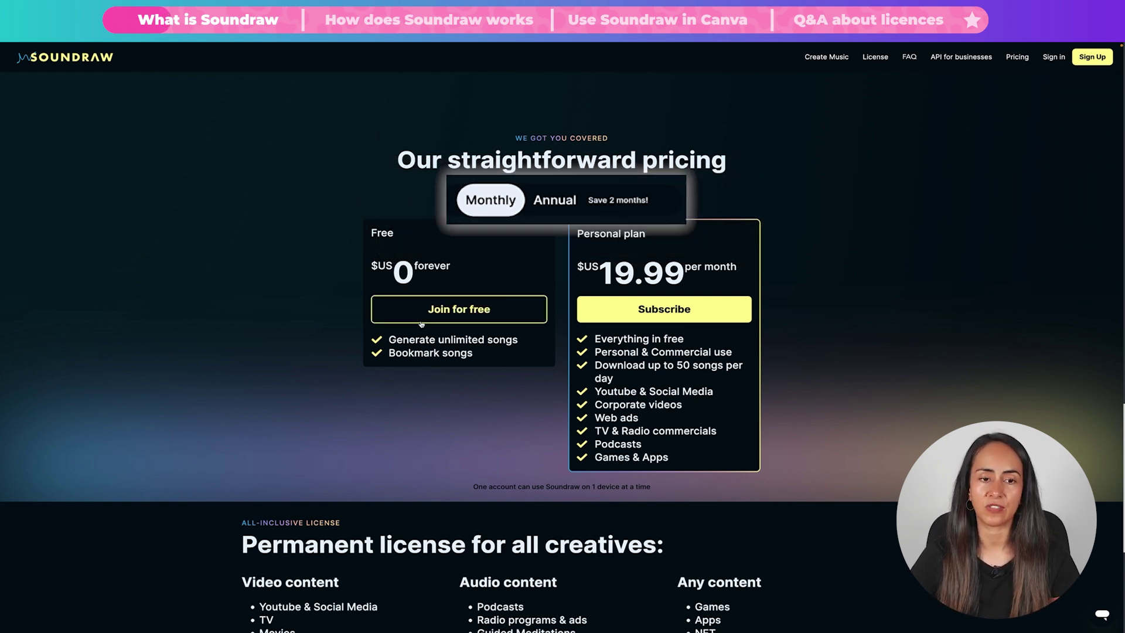
scroll(495, 254, up, 1)
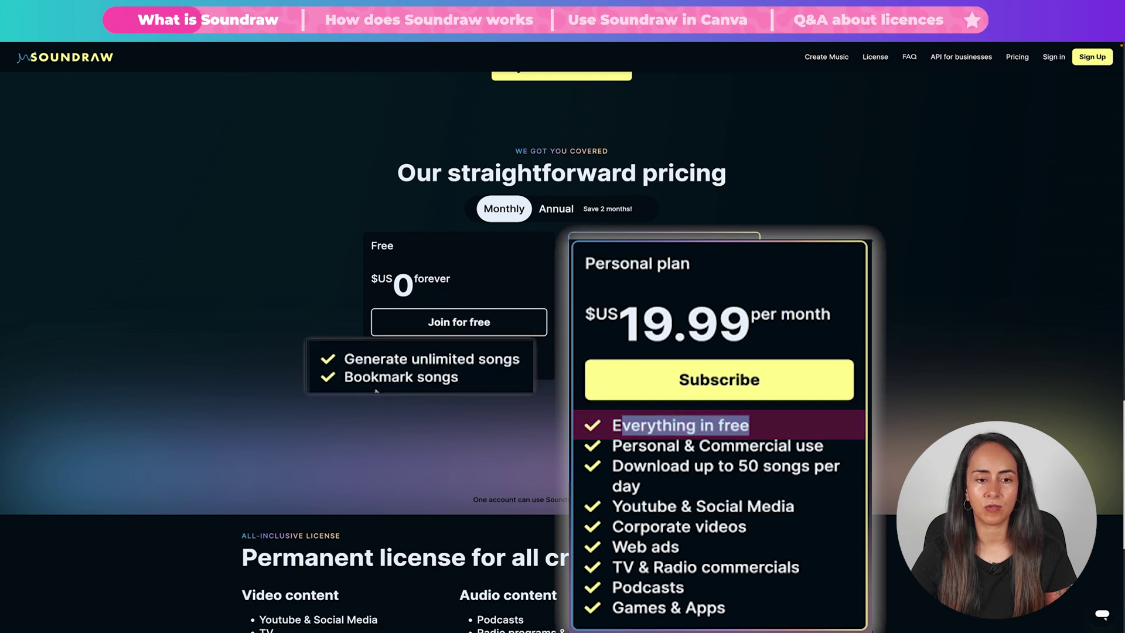
click(618, 450)
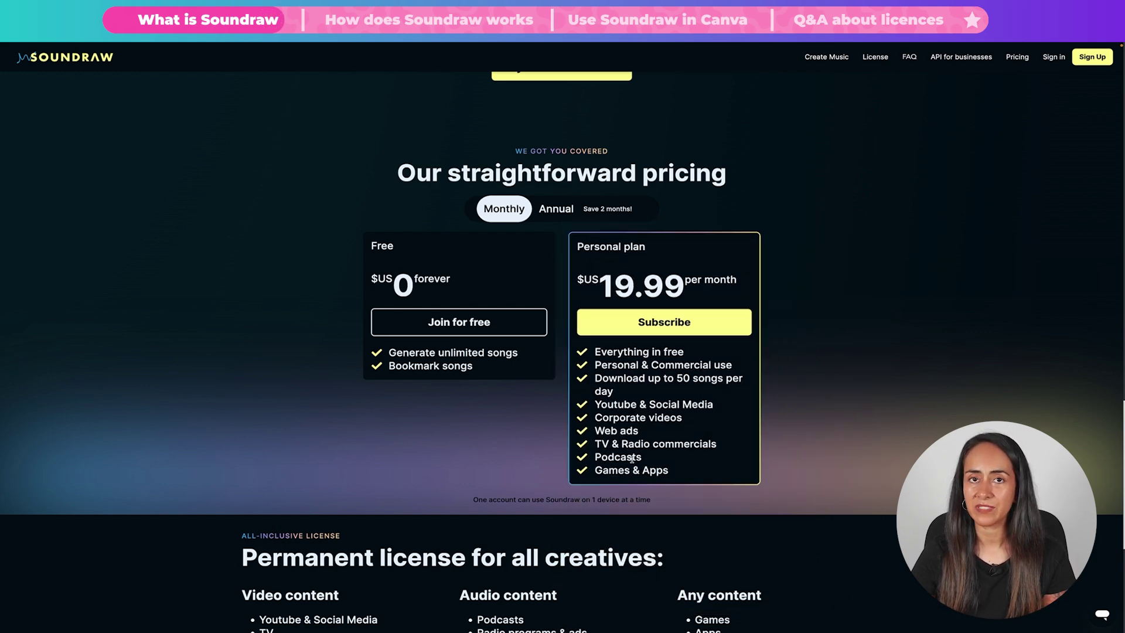
scroll(1012, 402, up, 1)
scroll(1009, 401, down, 4)
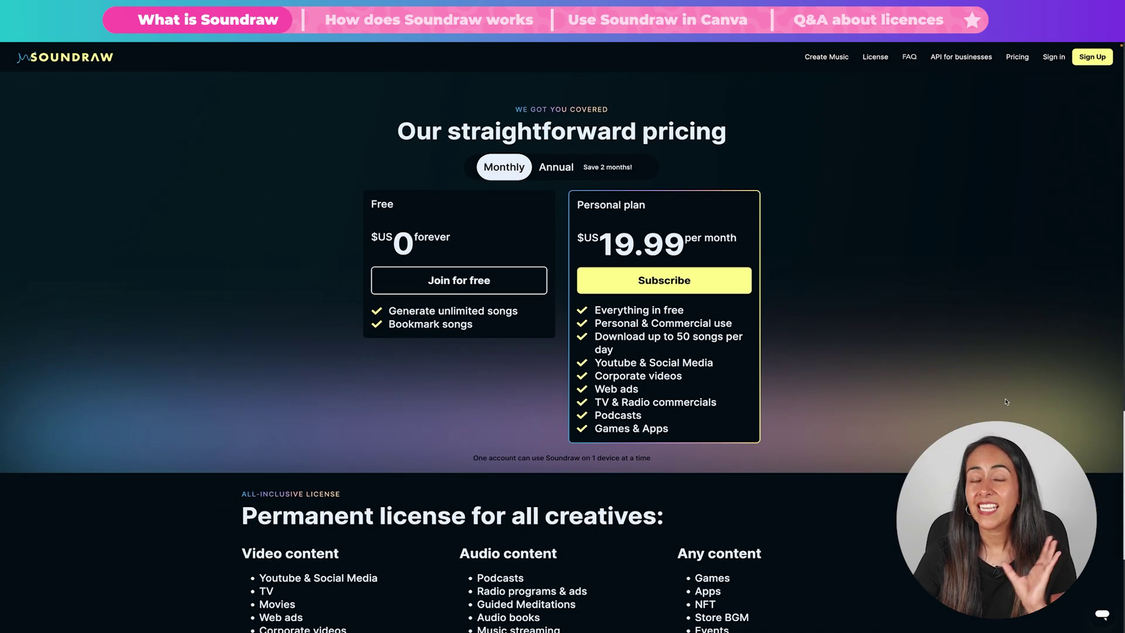
scroll(1006, 402, down, 1)
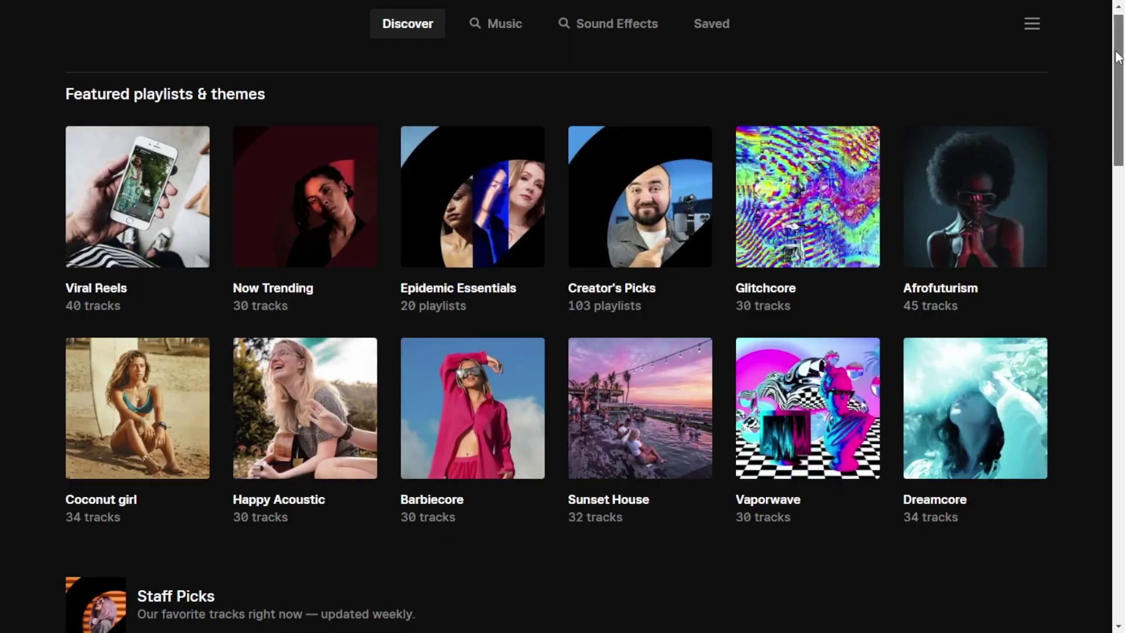
- Switch to Epidemic Sound, look through the featured playlists and open the Hip Hop music genre
drag(1119, 57, 1118, 301)
click(486, 30)
click(494, 316)
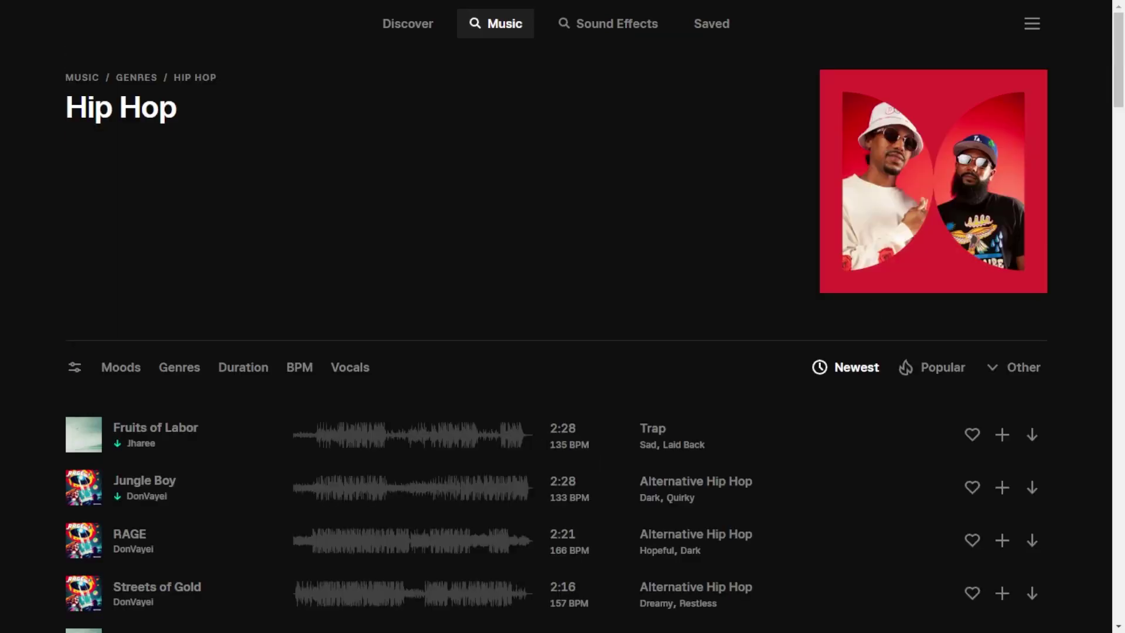
- Preview several tracks further and further down the newest Hip Hop list
scroll(83, 279, down, 4)
click(82, 279)
click(82, 431)
click(83, 541)
scroll(485, 306, down, 5)
click(83, 381)
click(83, 540)
scroll(82, 469, down, 5)
click(82, 348)
click(82, 559)
scroll(375, 528, down, 4)
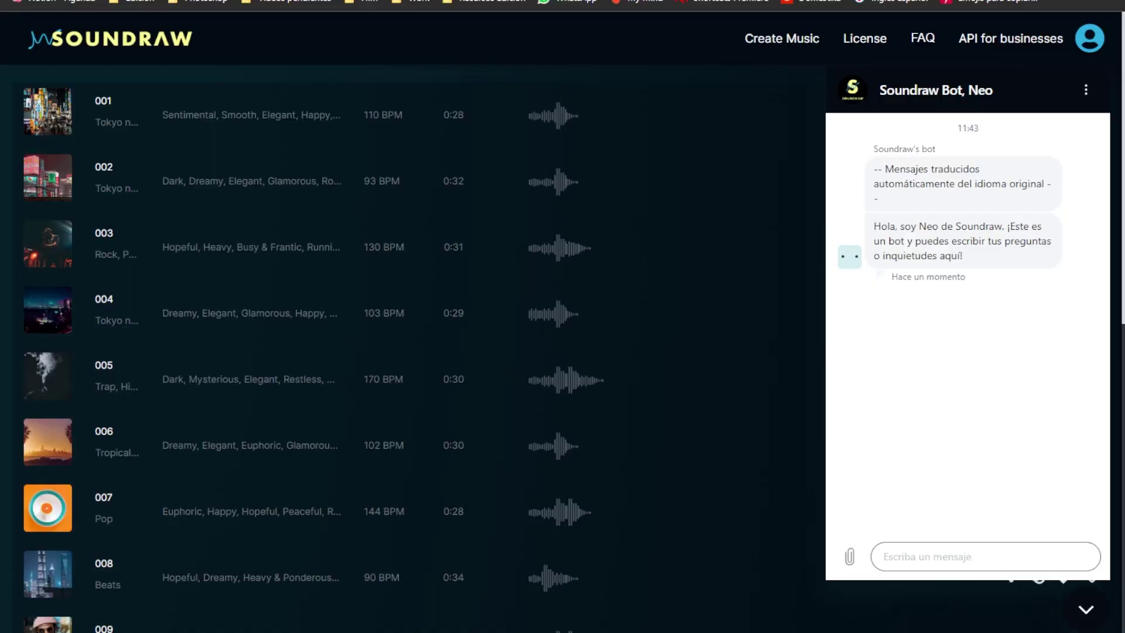
- Switch to Soundraw's bot chat and write the message "Create a 3min length happy song"
click(884, 560)
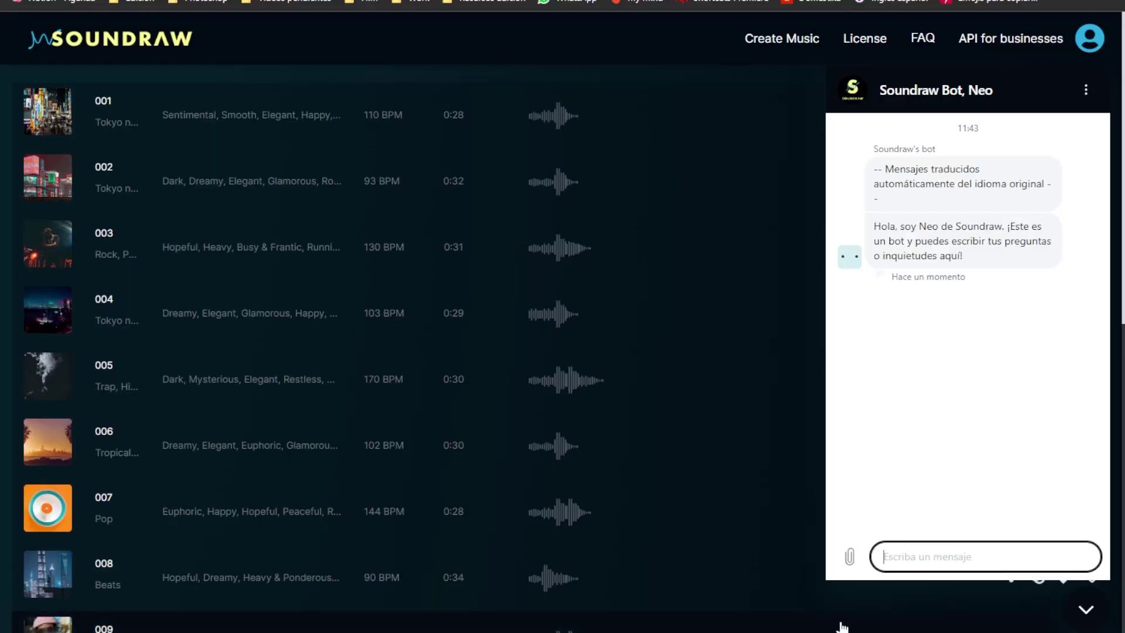
text(Create)
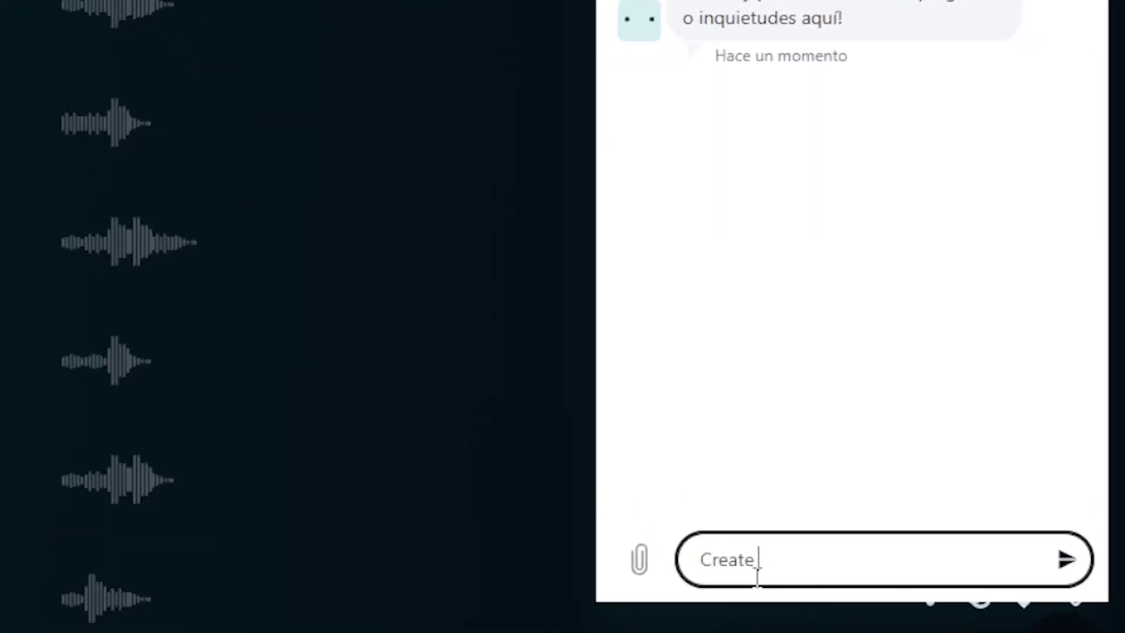
text( a 3min length)
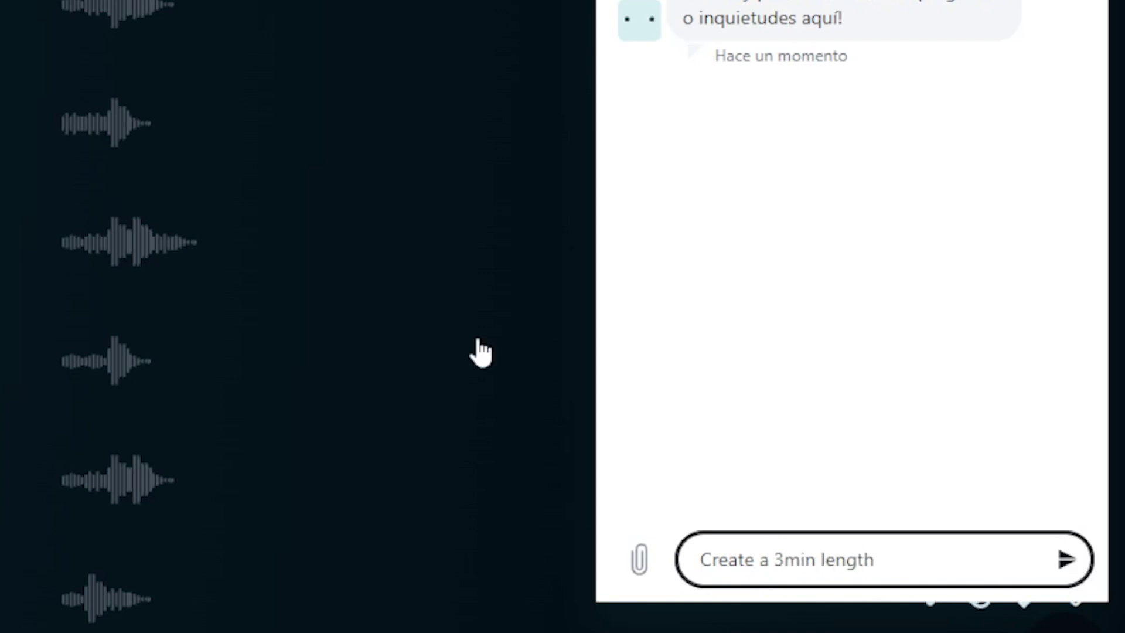
text( happy song)
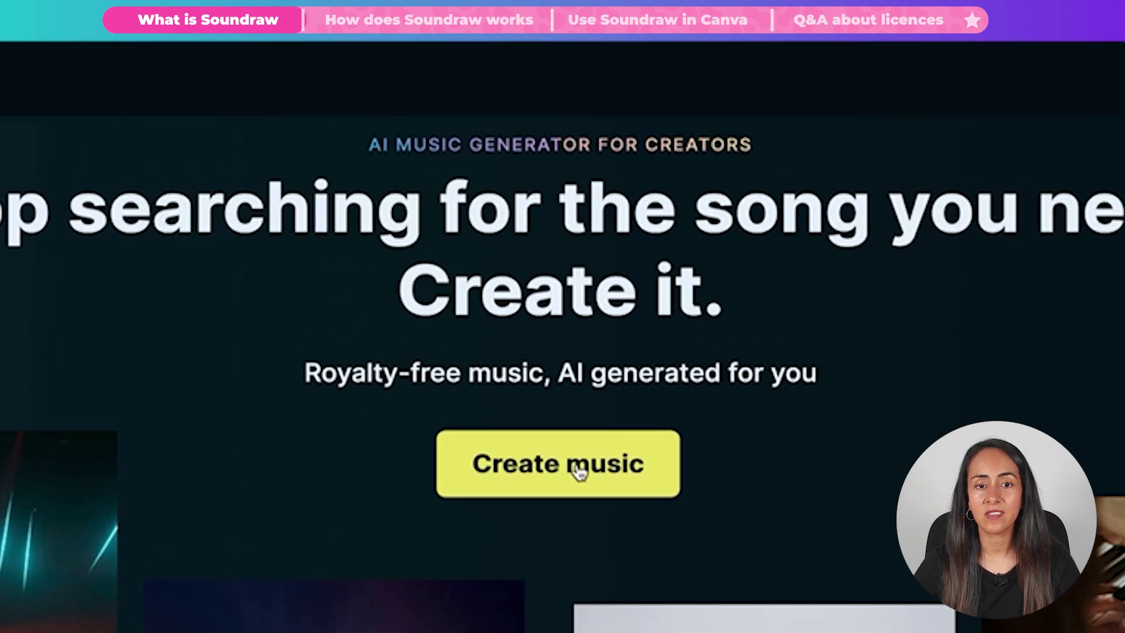
- Start creating music from the Soundraw home page and set the song length to 0:30
click(624, 467)
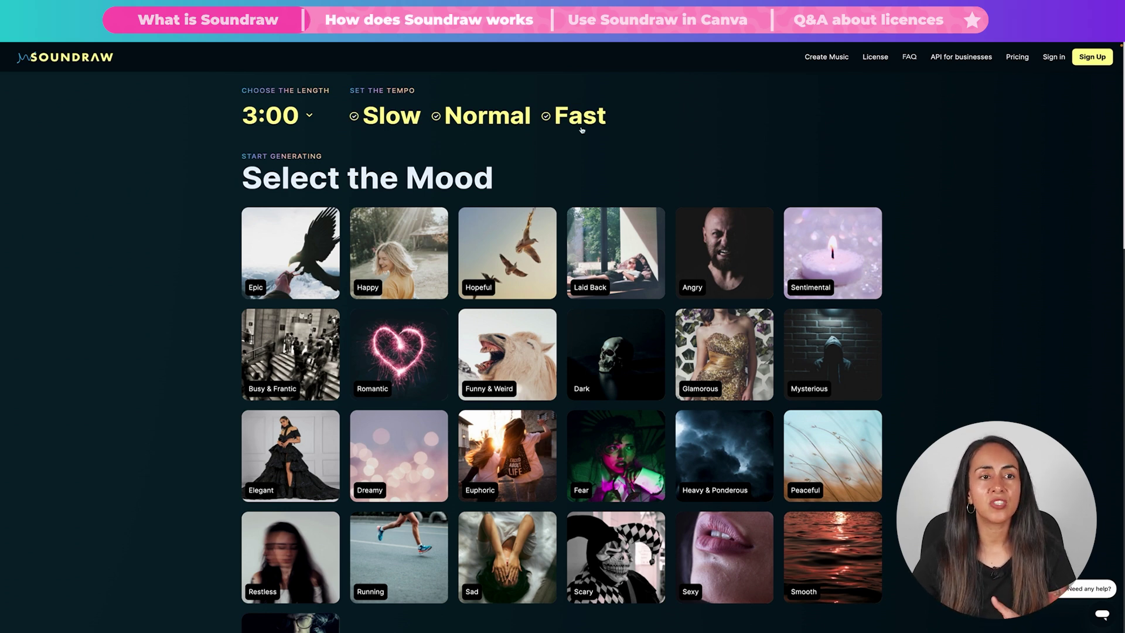
click(303, 118)
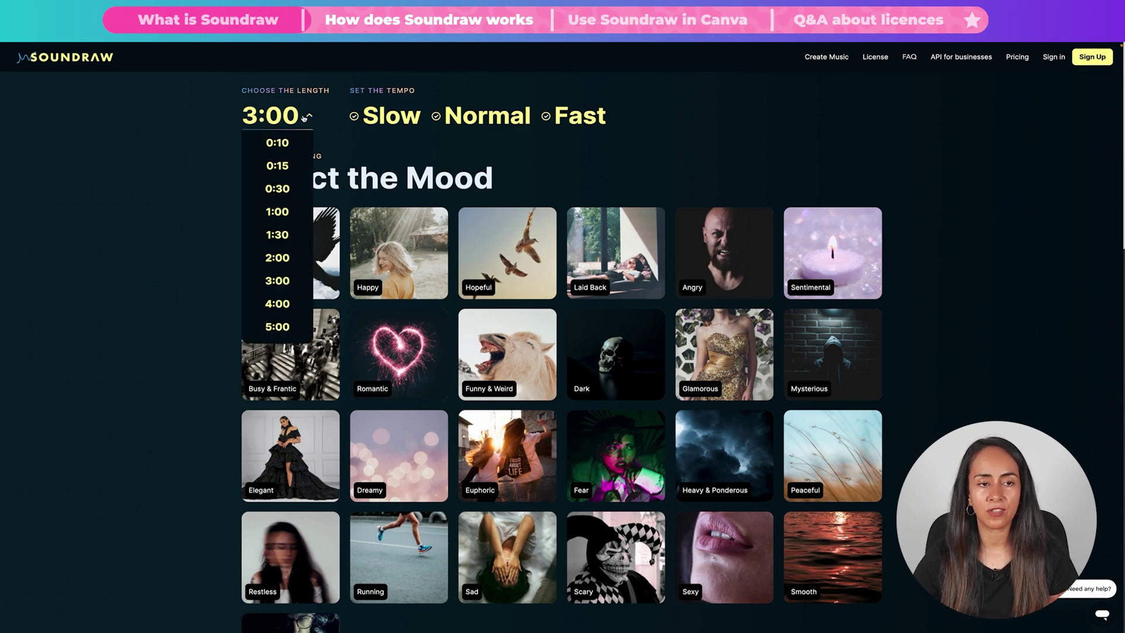
click(289, 191)
- Try the Slow, Normal and Fast tempo options, leaving all three selected
click(545, 116)
click(378, 117)
click(434, 119)
click(580, 120)
click(495, 119)
click(461, 116)
click(389, 116)
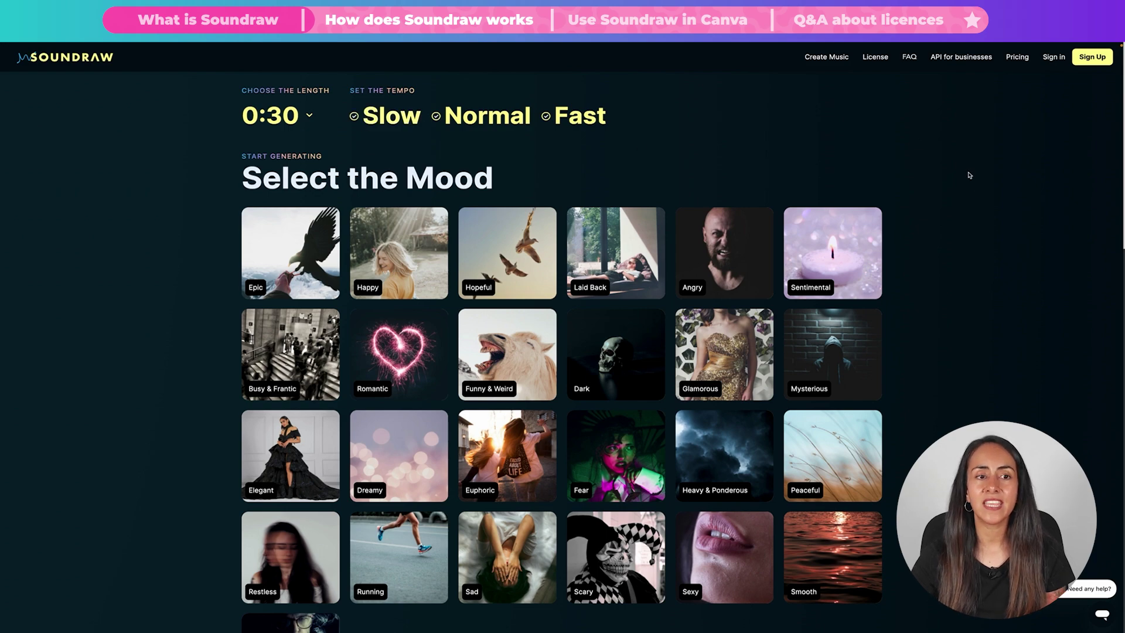
- Look past the moods and genres and generate songs with the Tutorials theme
scroll(985, 196, down, 15)
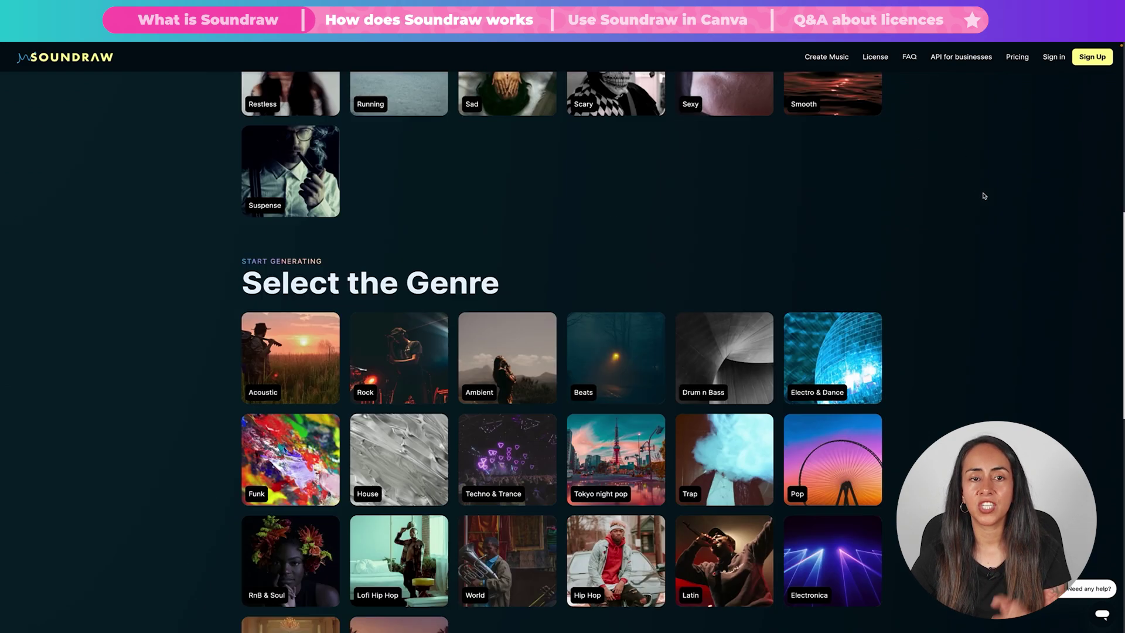
scroll(878, 261, down, 3)
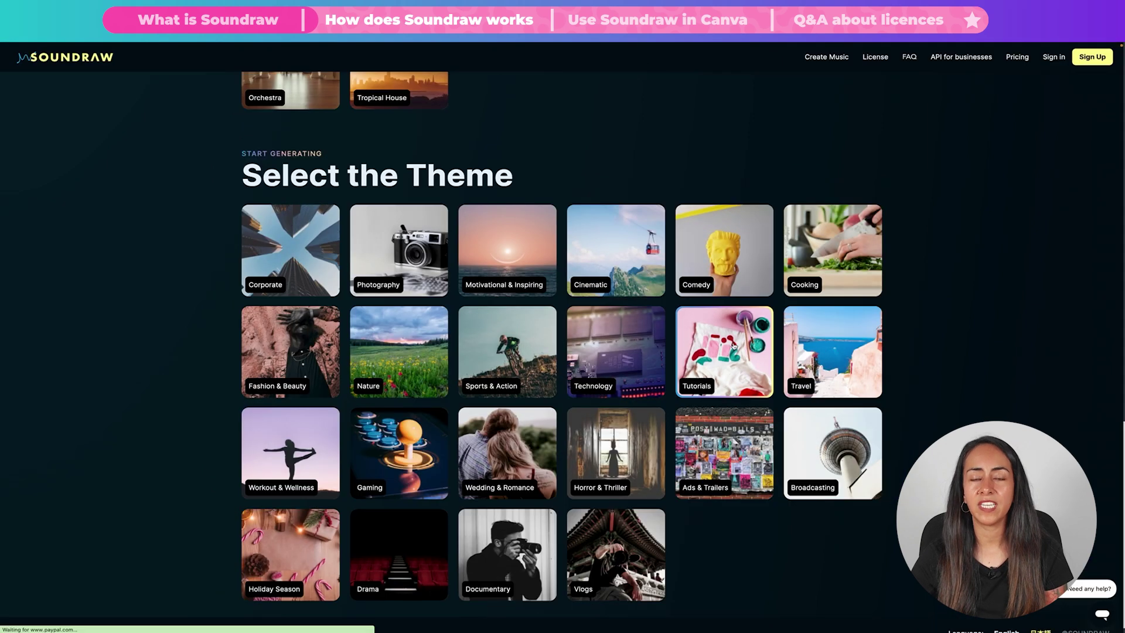
click(732, 345)
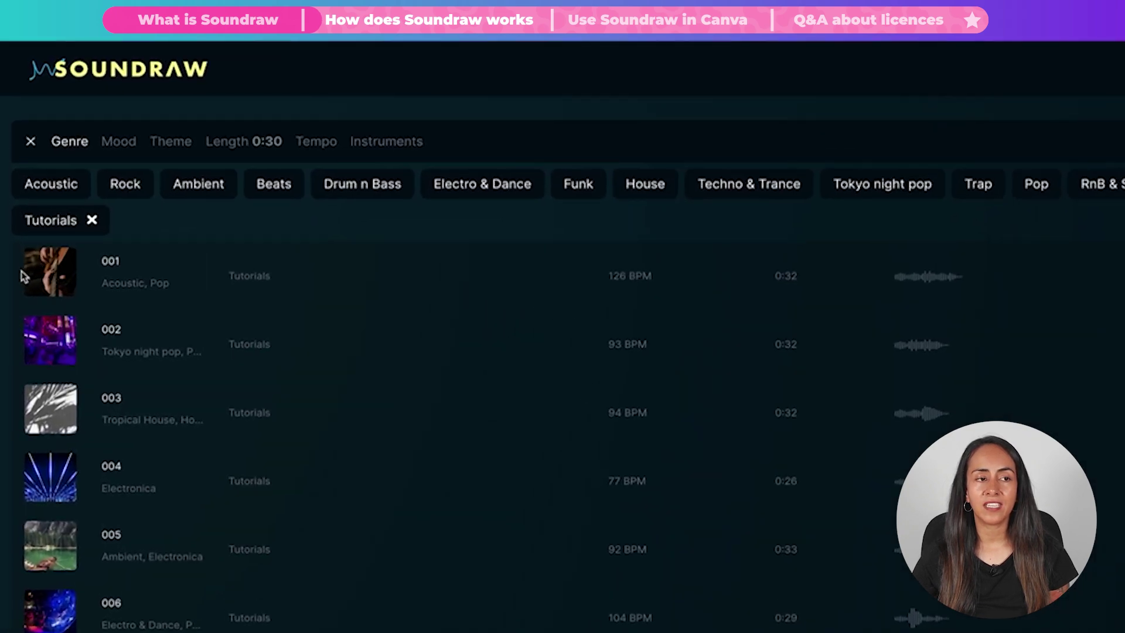
- Preview generated songs 001, 002 and 003 one after another
click(69, 282)
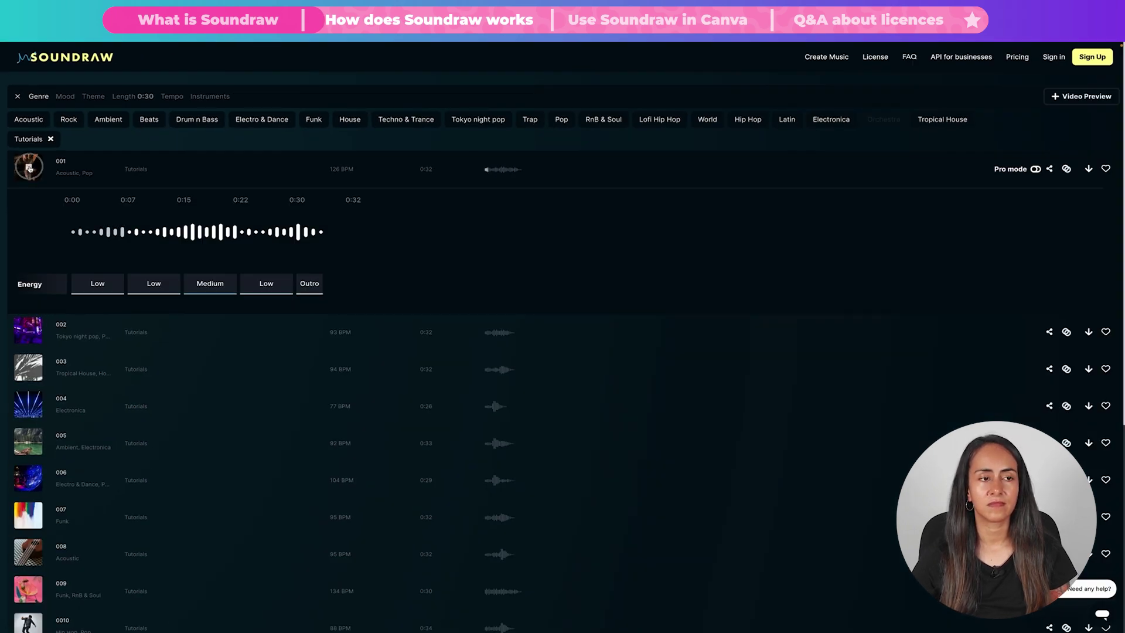
click(28, 331)
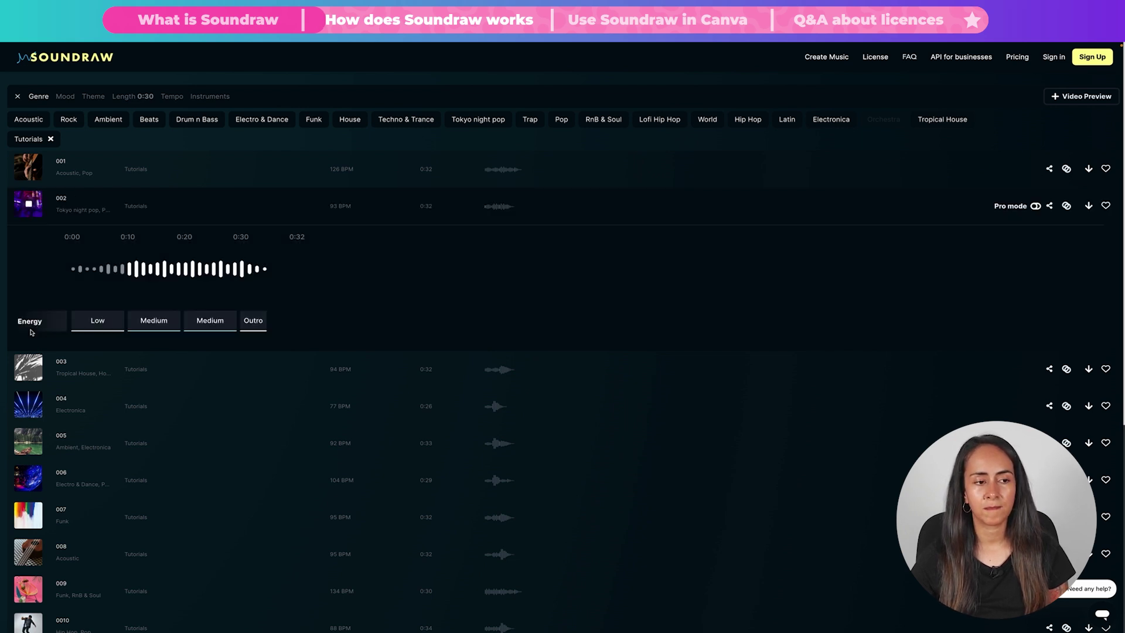
click(28, 368)
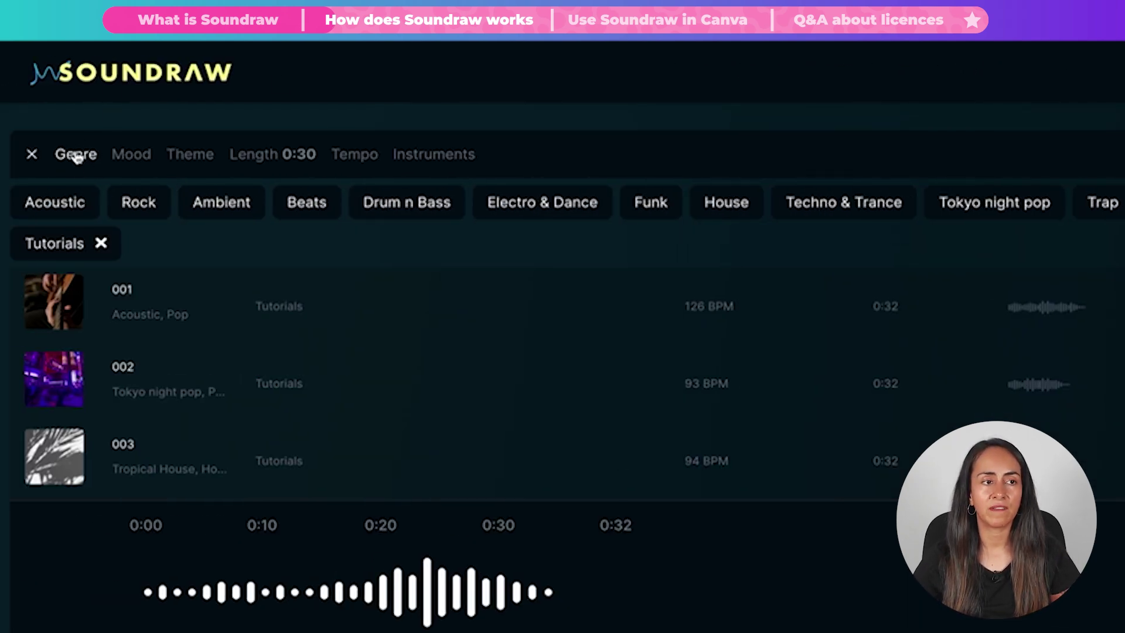
- Examine the available Mood, Theme, Tempo and Instruments filter options for the generated songs
click(140, 159)
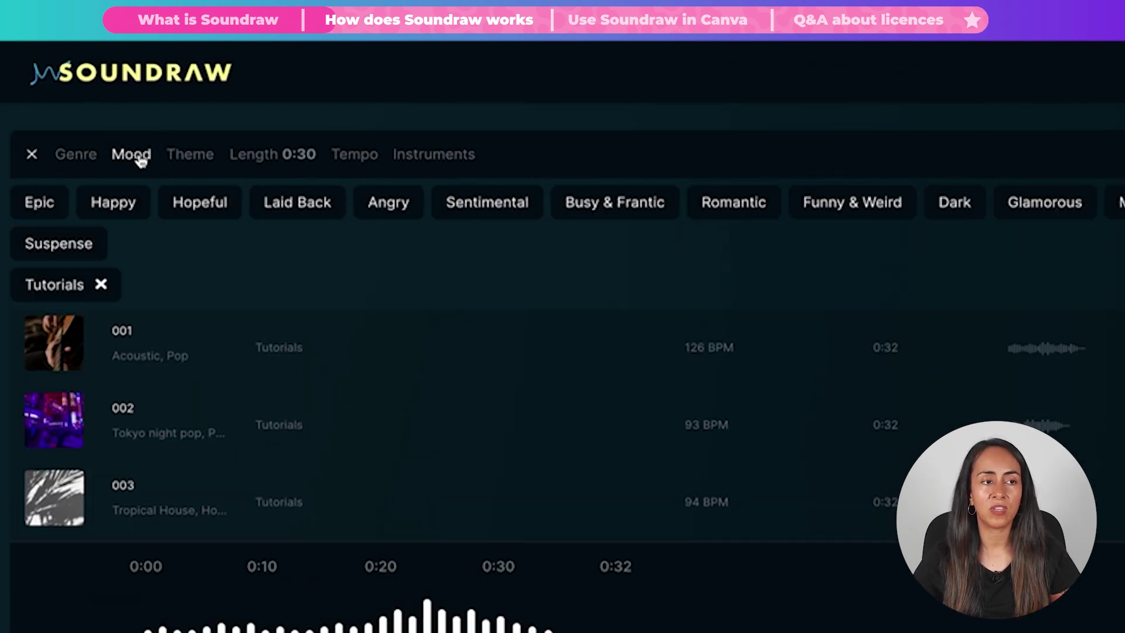
click(194, 162)
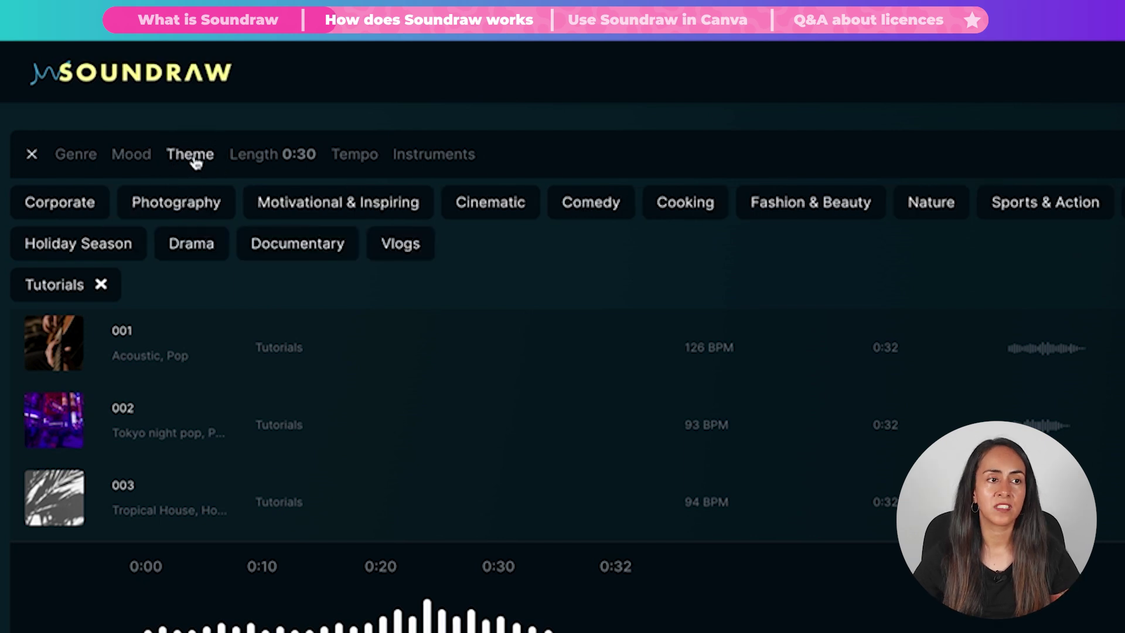
click(350, 167)
click(444, 164)
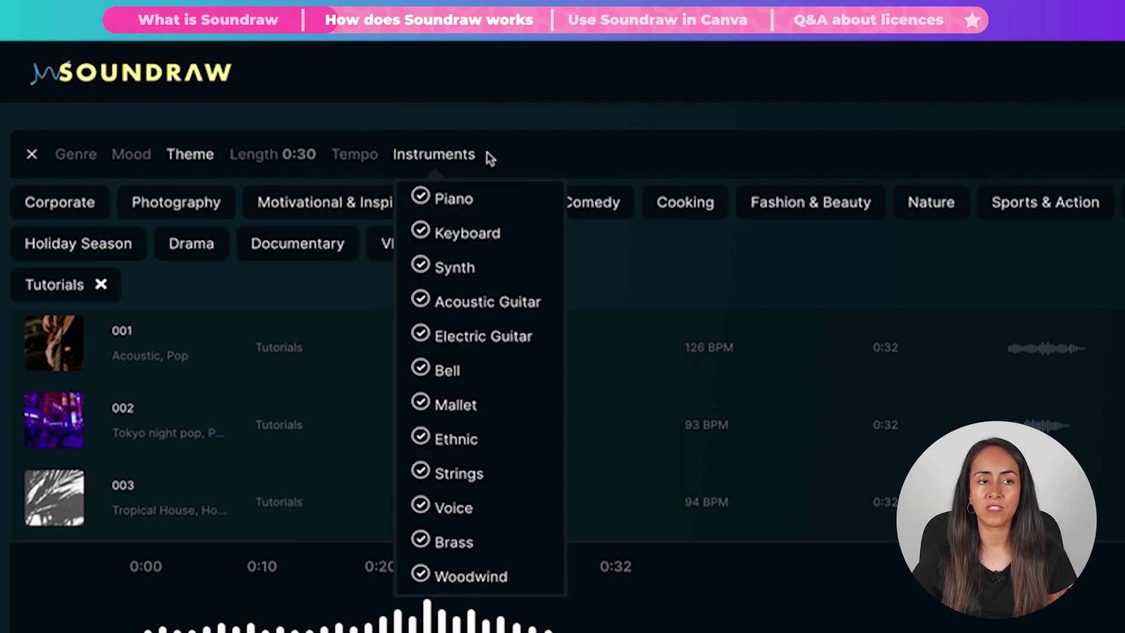
click(174, 155)
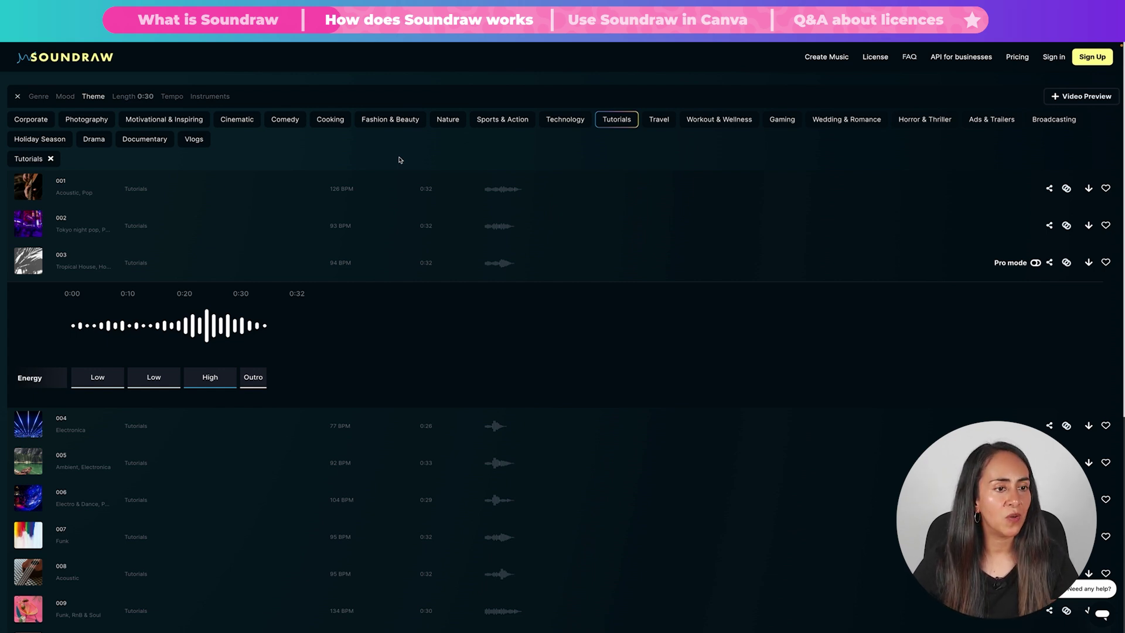
- Expand song 001 and turn on its Pro mode for detailed editing
click(28, 187)
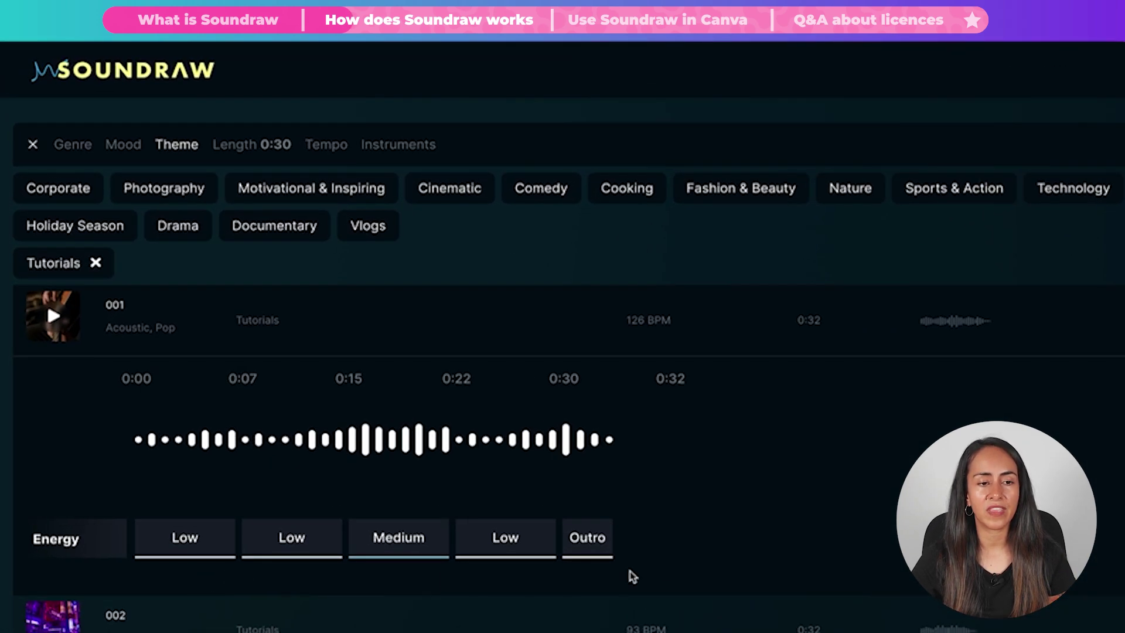
mouse_move(150, 440)
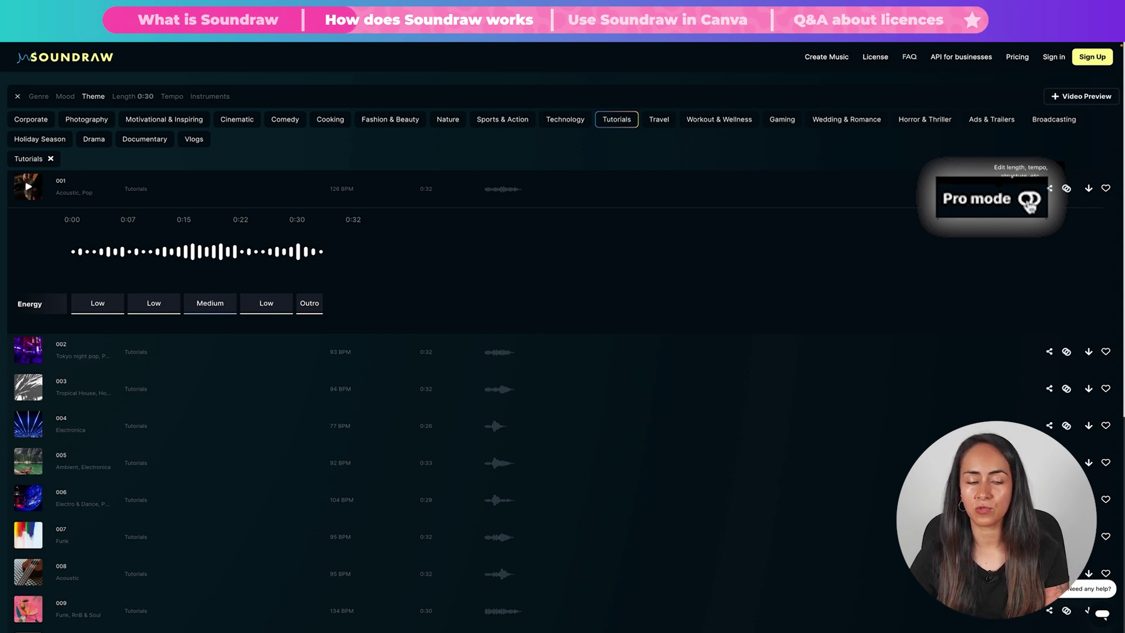
click(1029, 202)
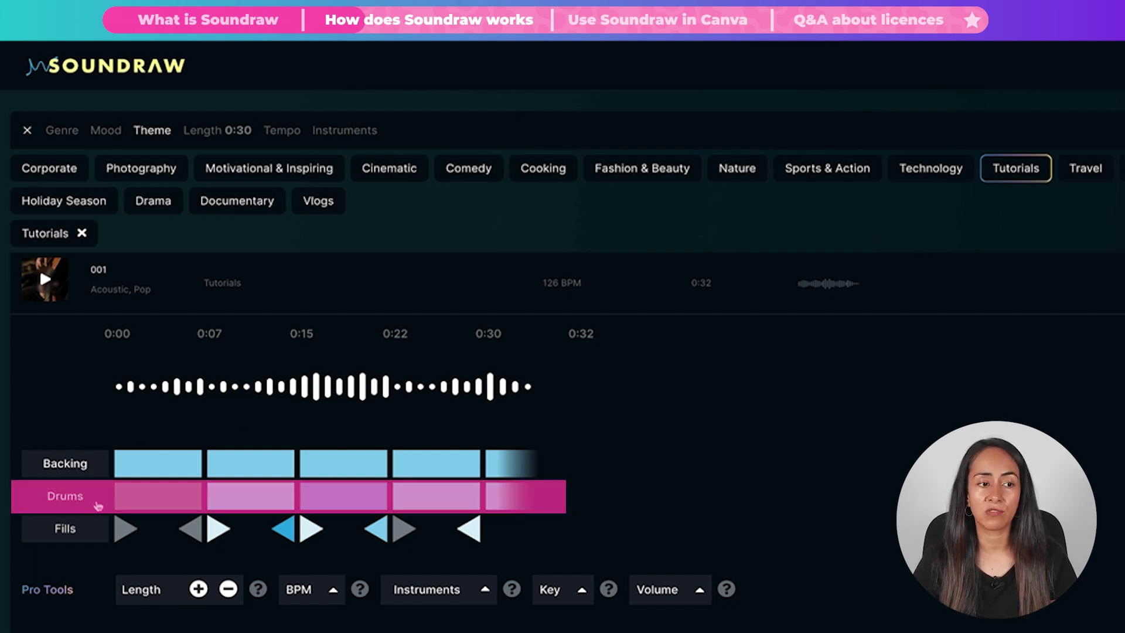
- Try the drums block of song 001's opening section, play from its first two waveform sections and stop playback
click(169, 504)
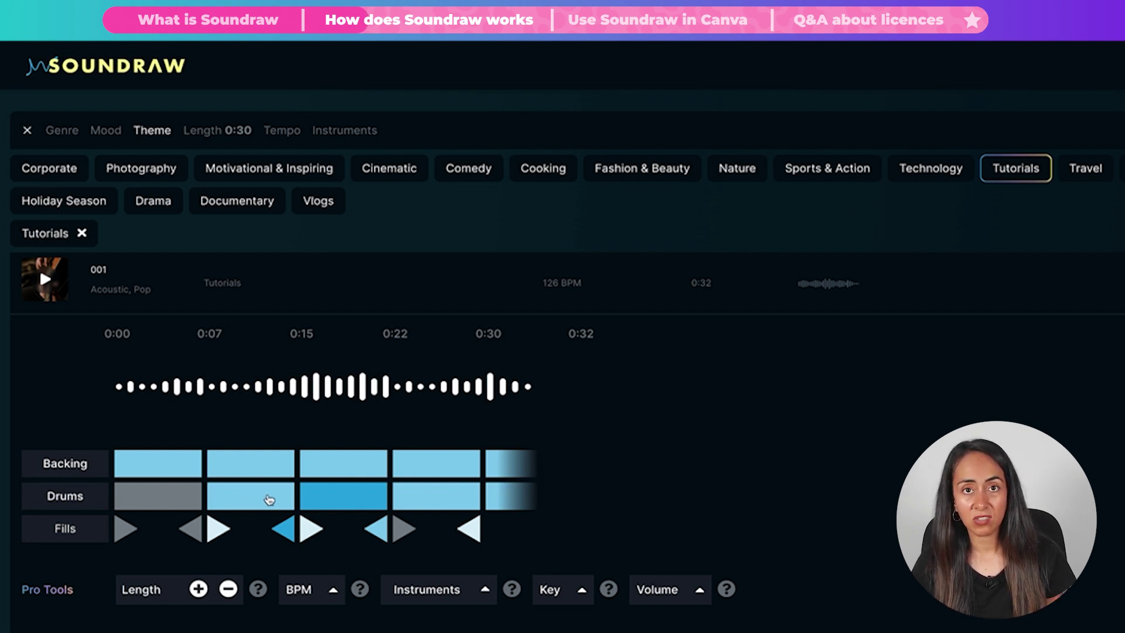
mouse_move(129, 391)
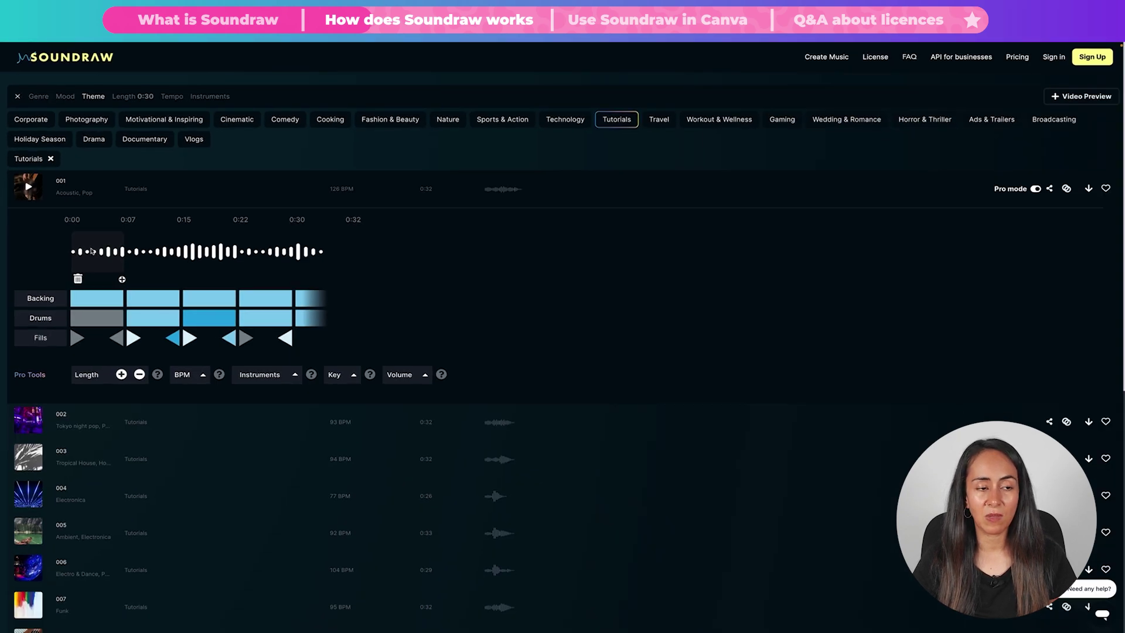
click(95, 253)
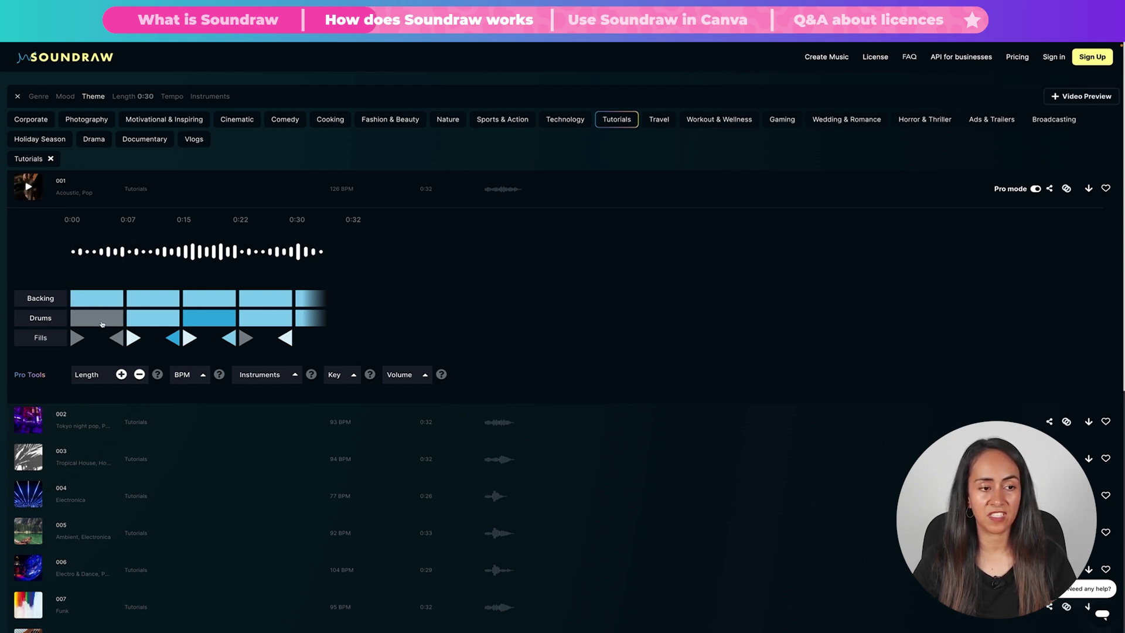
click(165, 243)
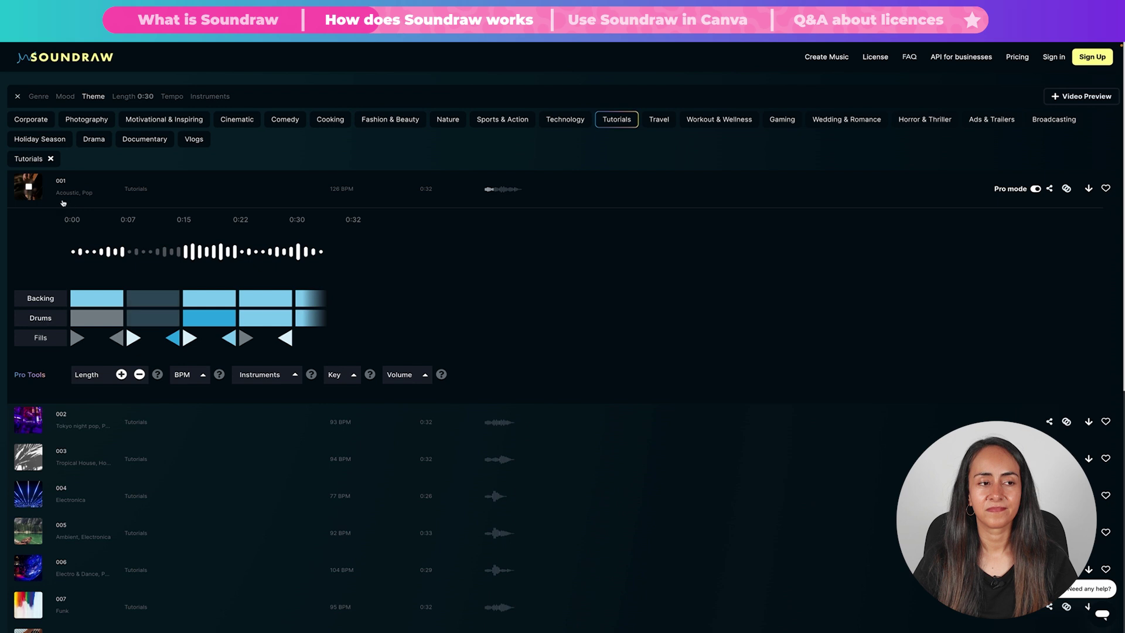
click(27, 185)
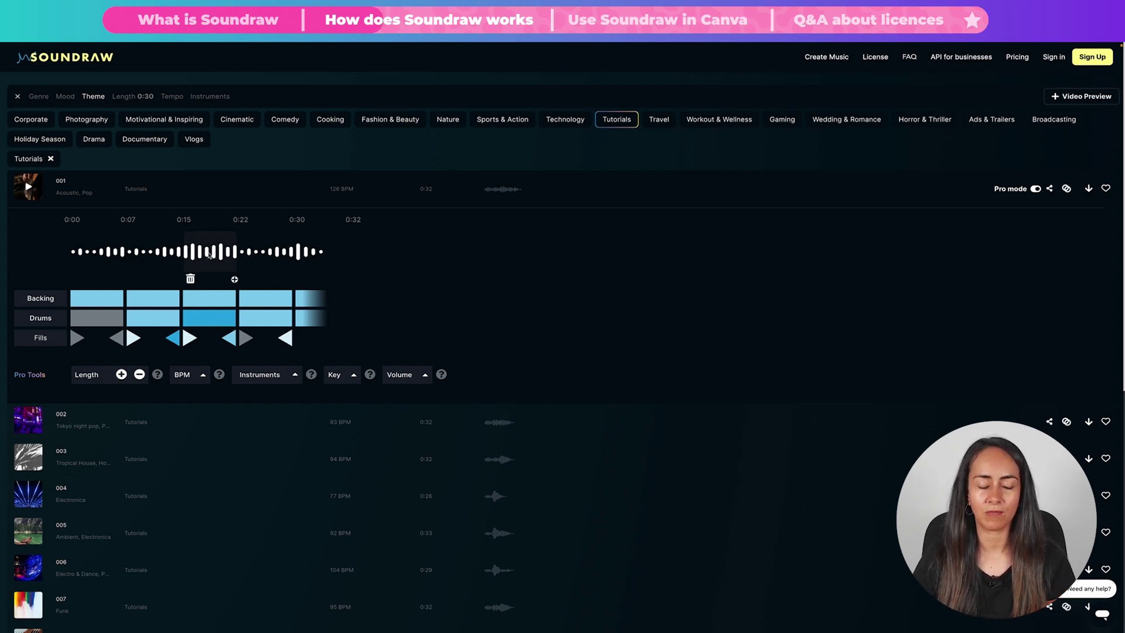
- Preview the section starting at 0:15 in song 001 and stop playback
click(191, 278)
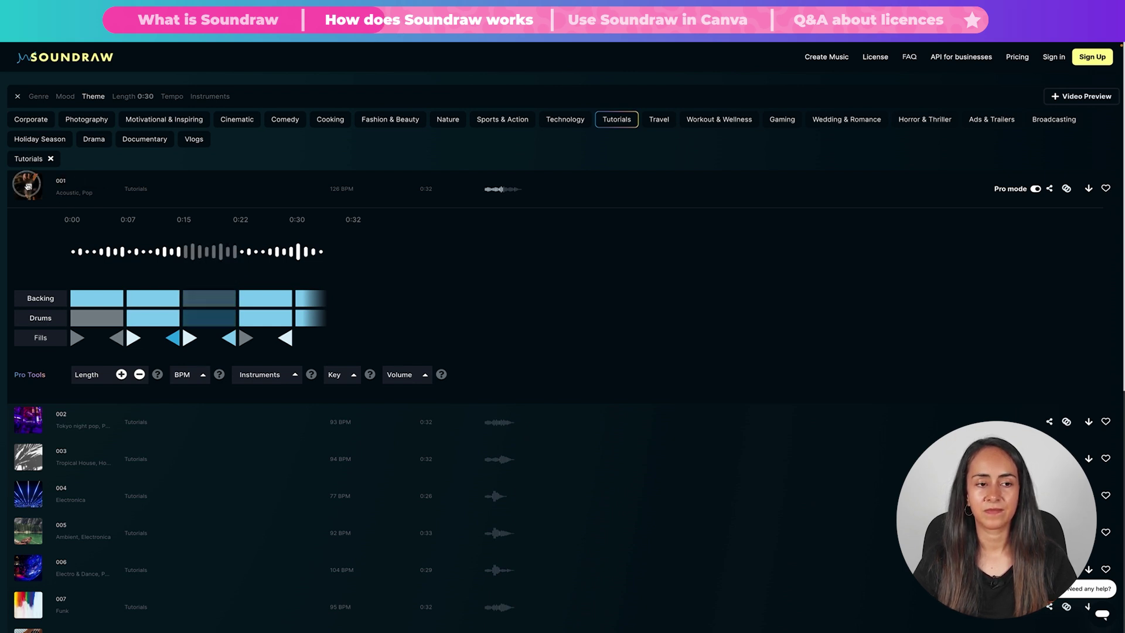
click(209, 298)
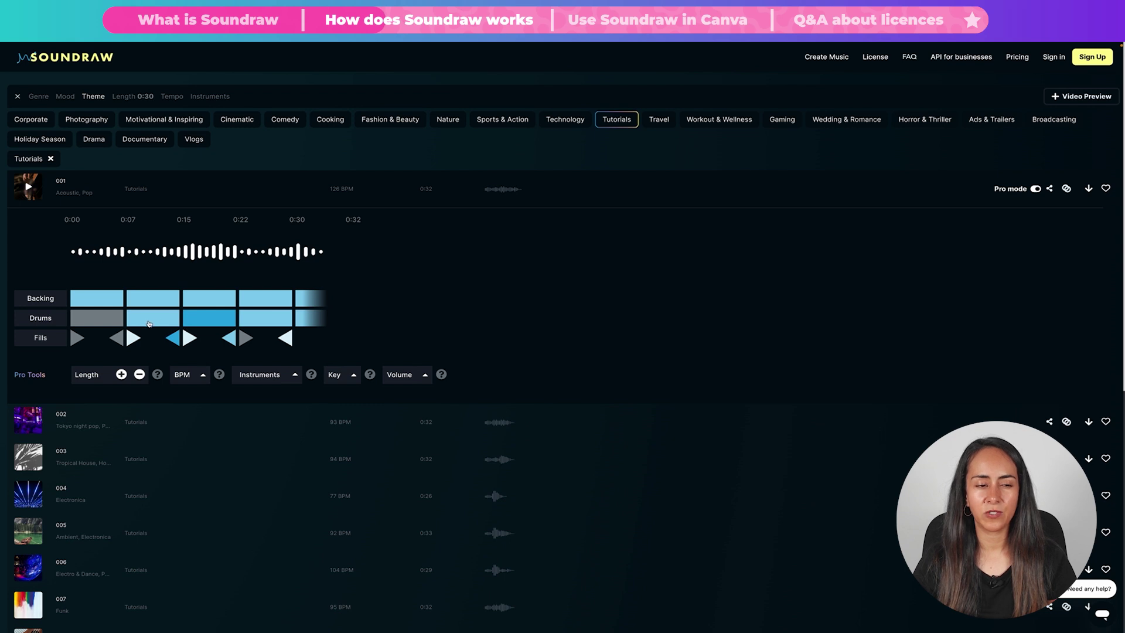
- Raise the drums intensity of the section starting at 0:07 and preview that section
click(150, 322)
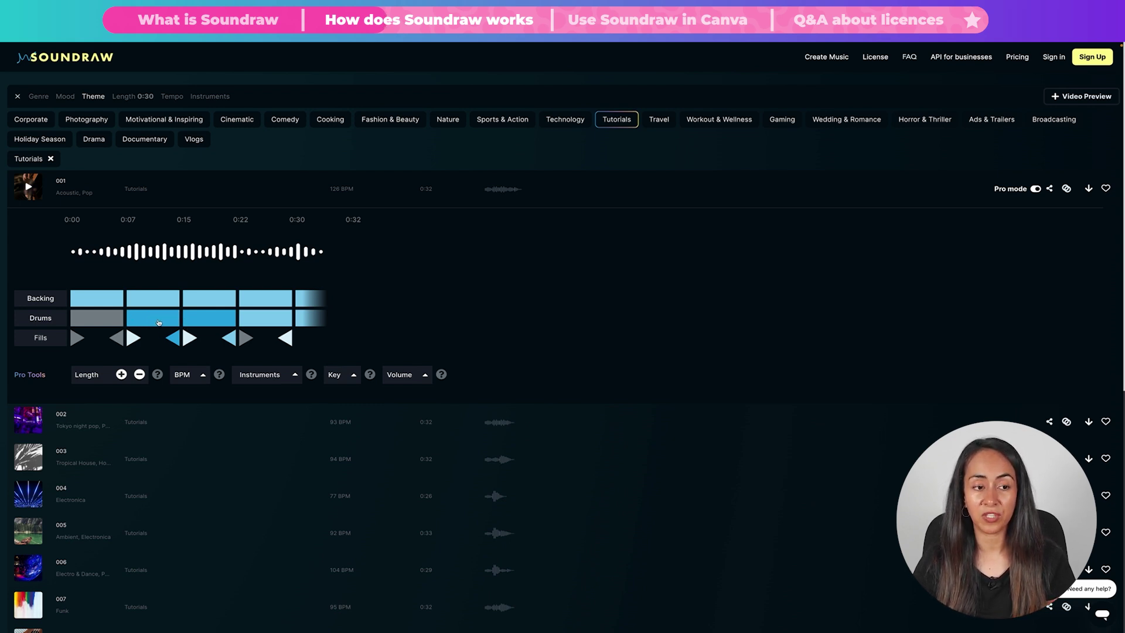
mouse_move(145, 252)
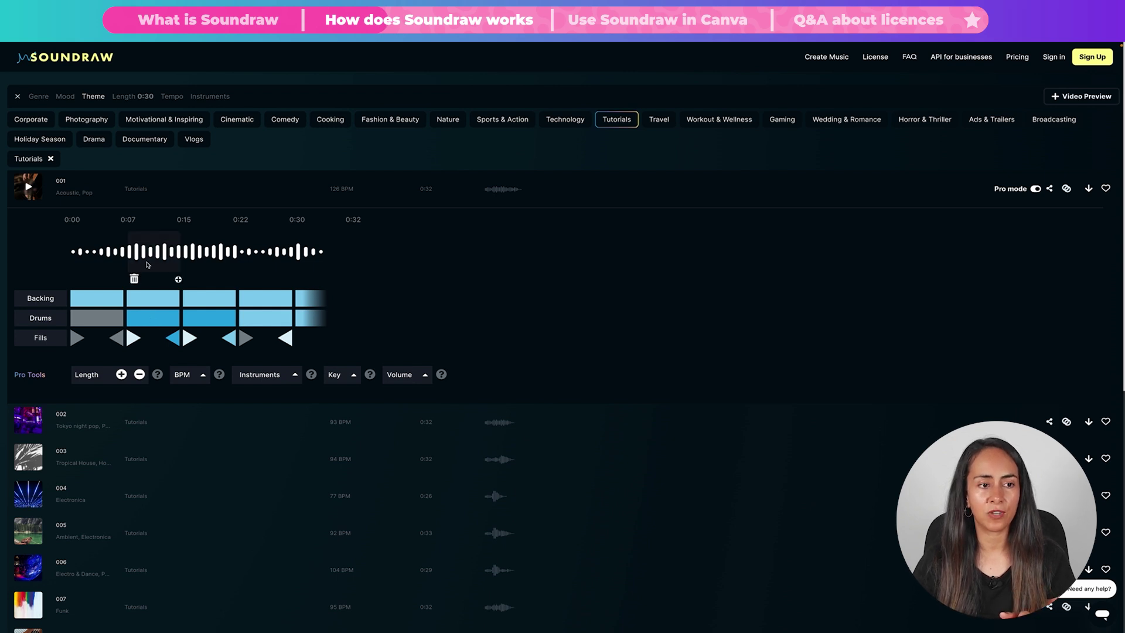
click(134, 279)
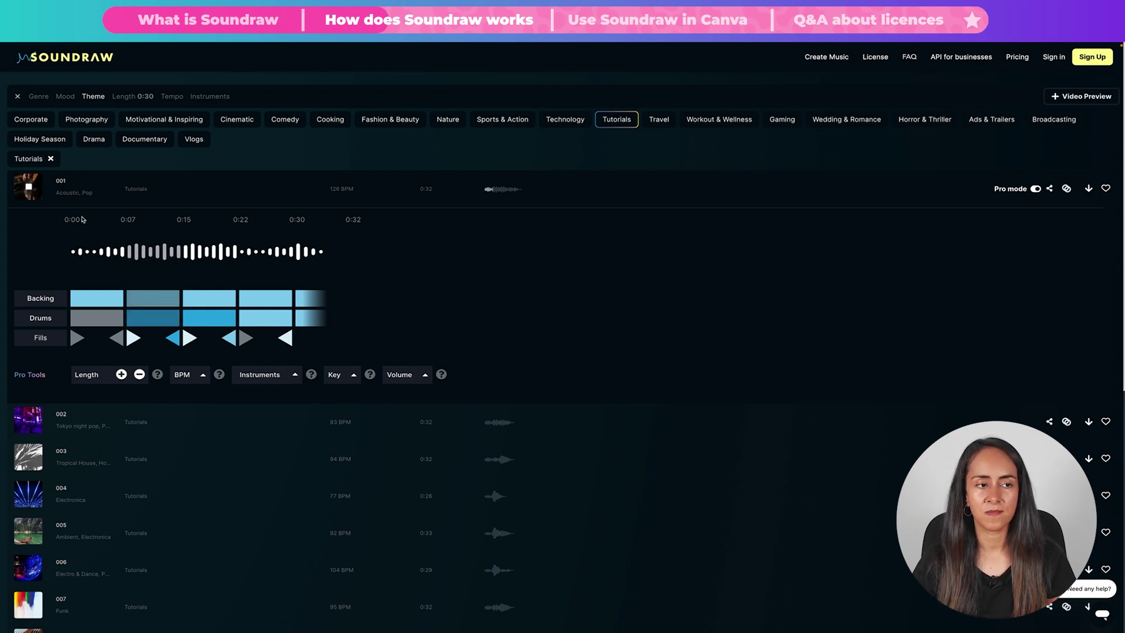
click(30, 187)
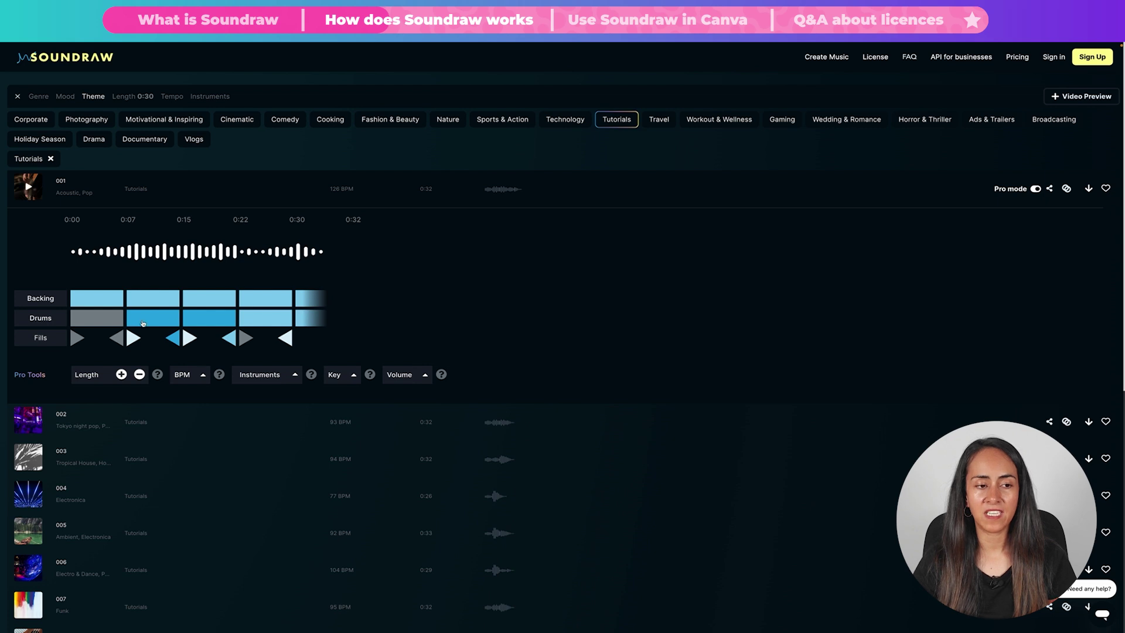
- Mute song 001's drums in every section from 0:07 onwards, previewing the 0:07 section
click(162, 322)
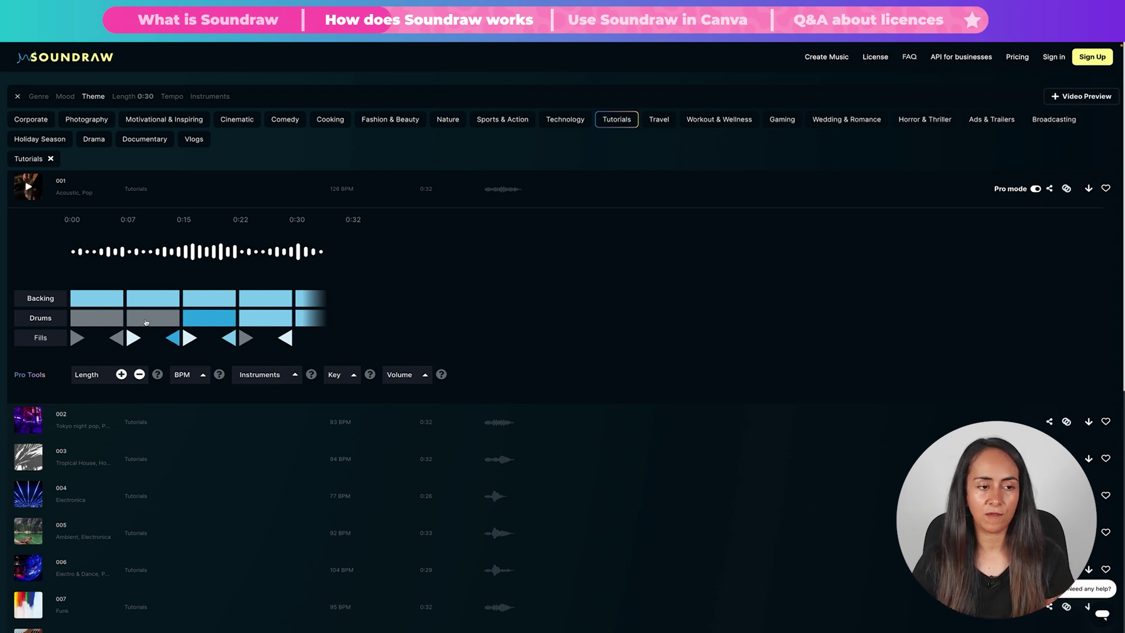
mouse_move(151, 263)
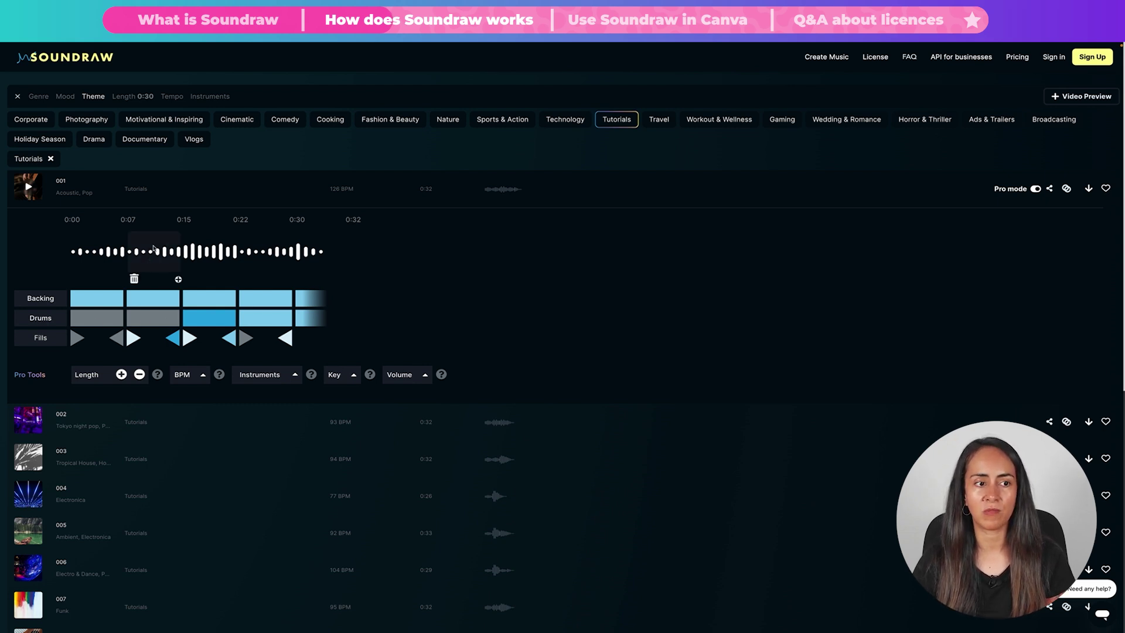
click(154, 258)
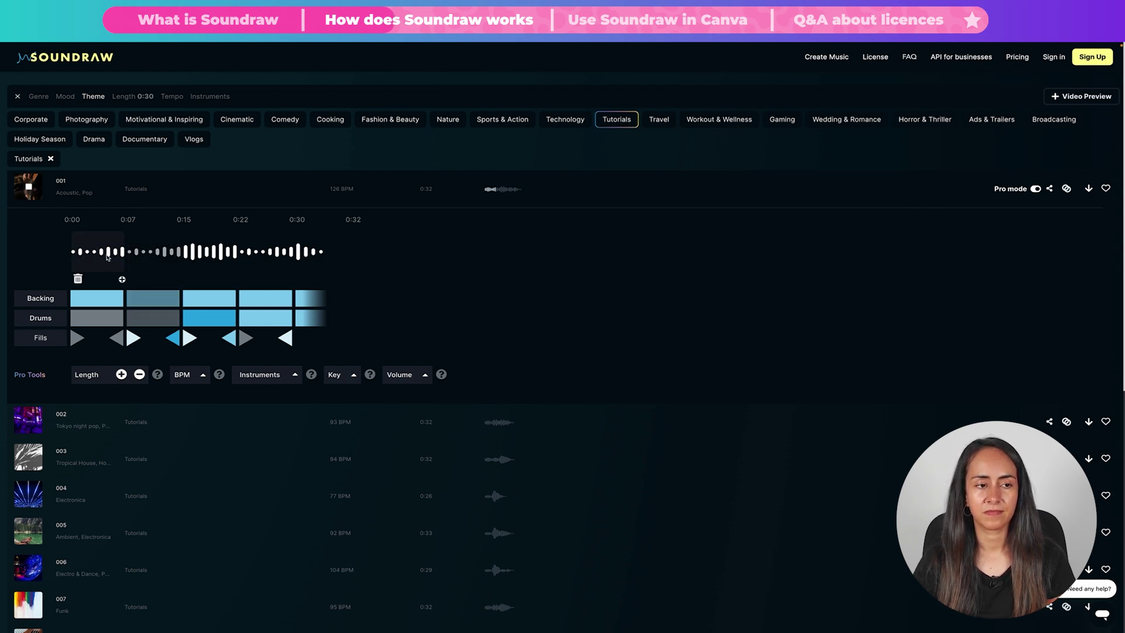
click(41, 190)
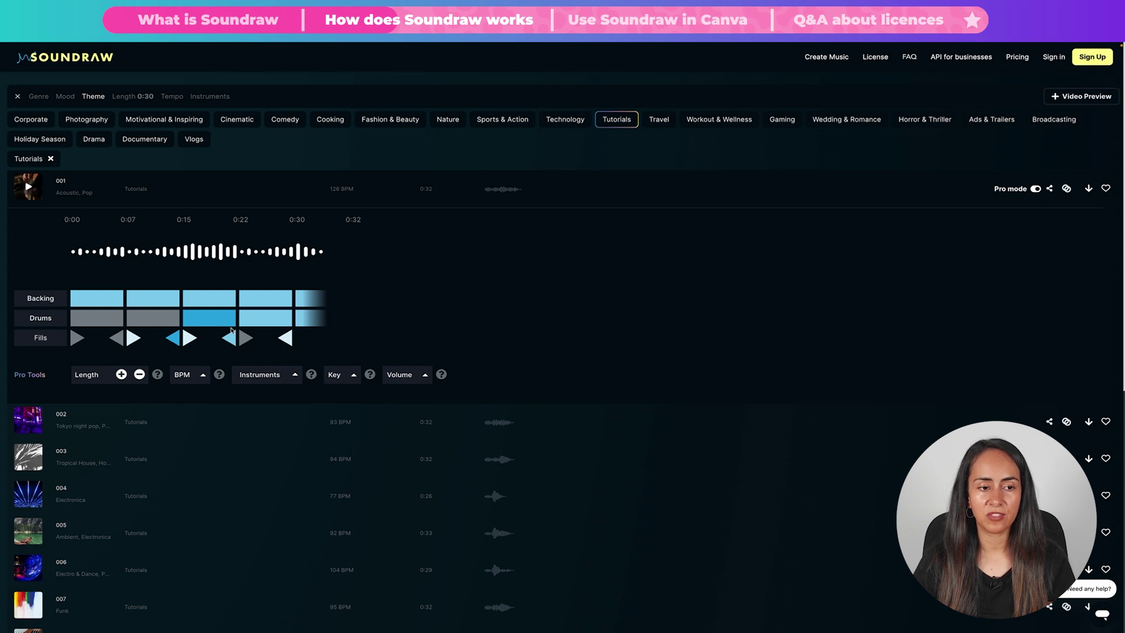
click(210, 320)
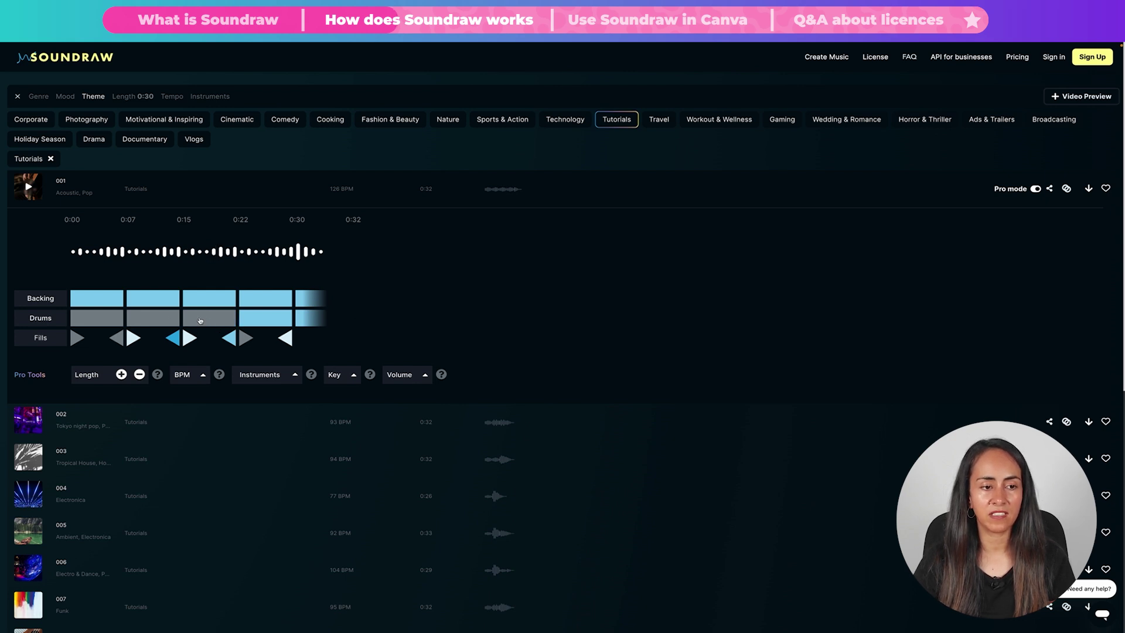
click(271, 320)
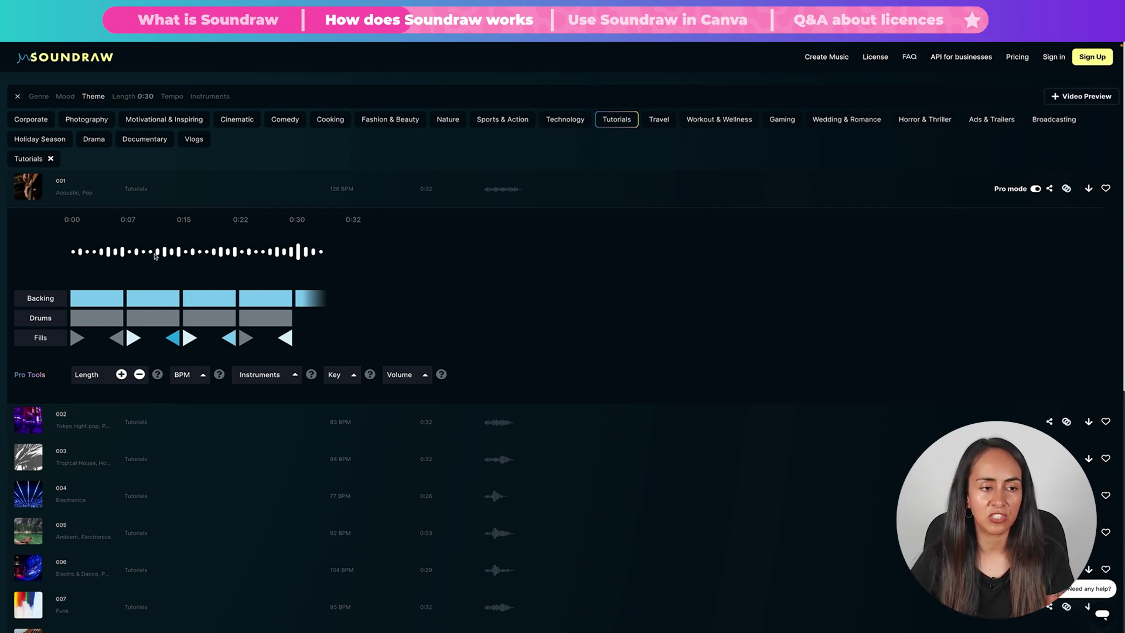
- Preview the section starting at 0:07 with its opening and closing fills active, and stop playback
mouse_move(149, 253)
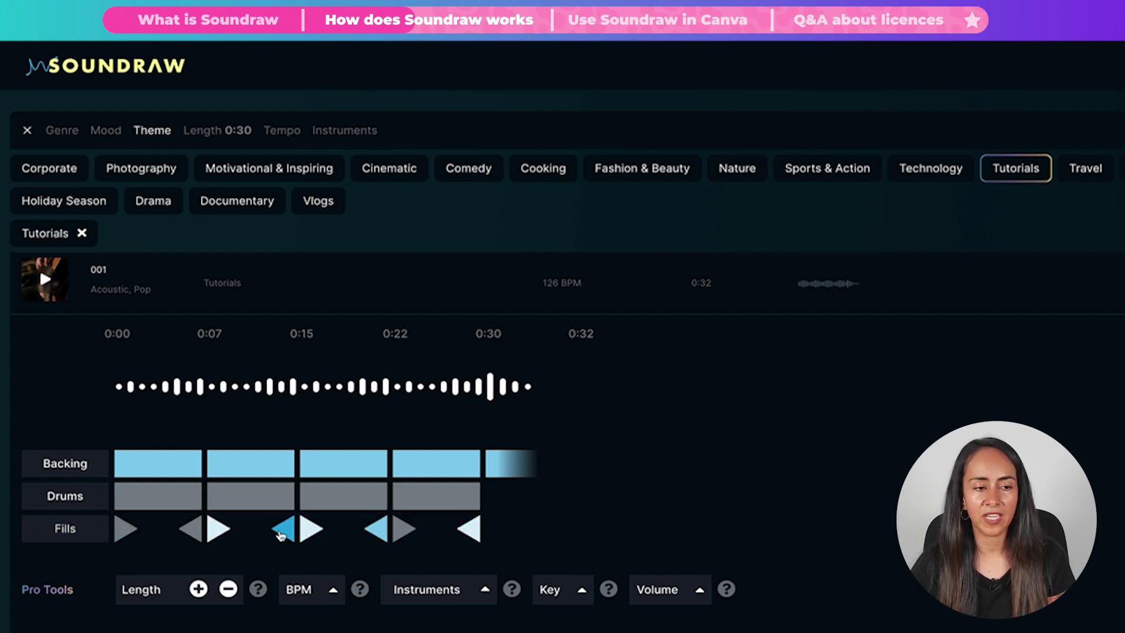
mouse_move(230, 371)
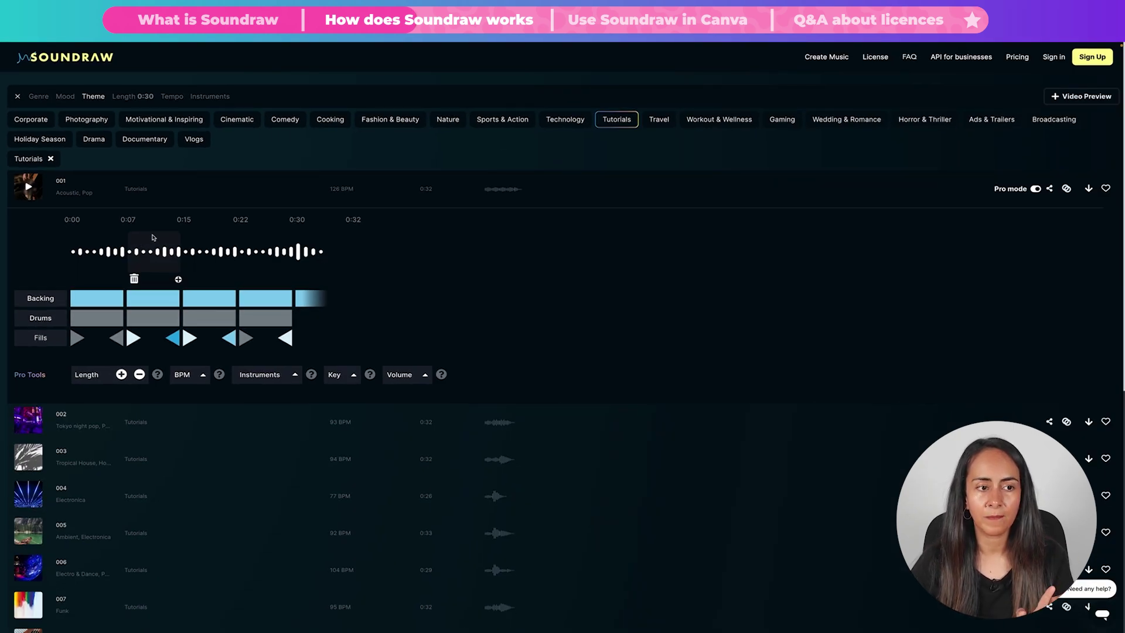
click(134, 279)
click(29, 188)
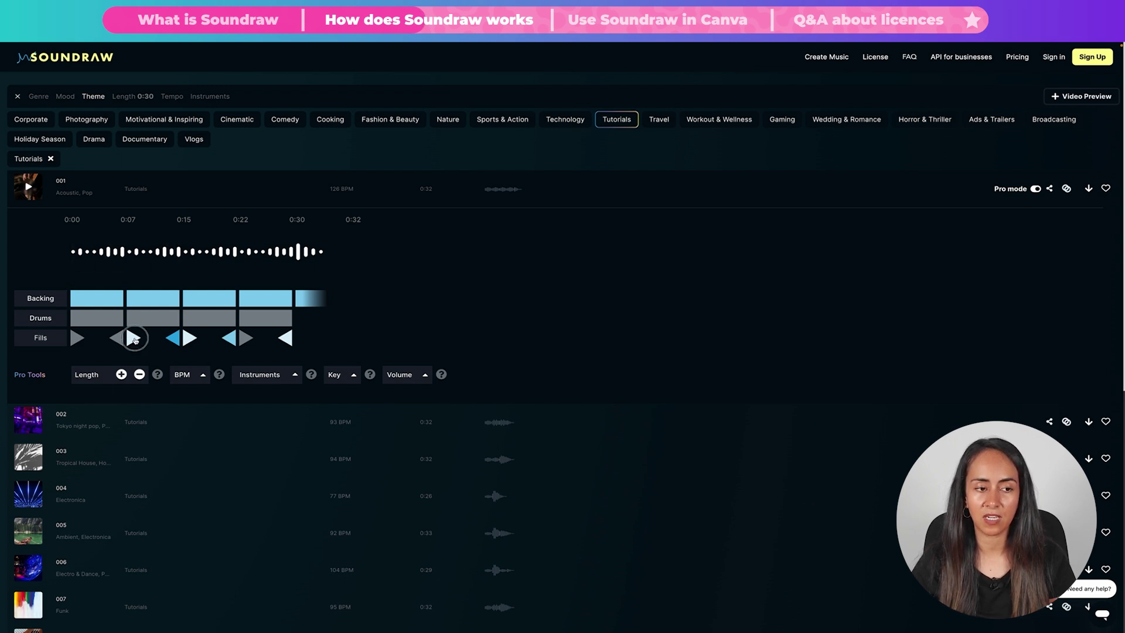
- Turn off the opening fill of the section starting at 0:07 and preview that section
mouse_move(146, 241)
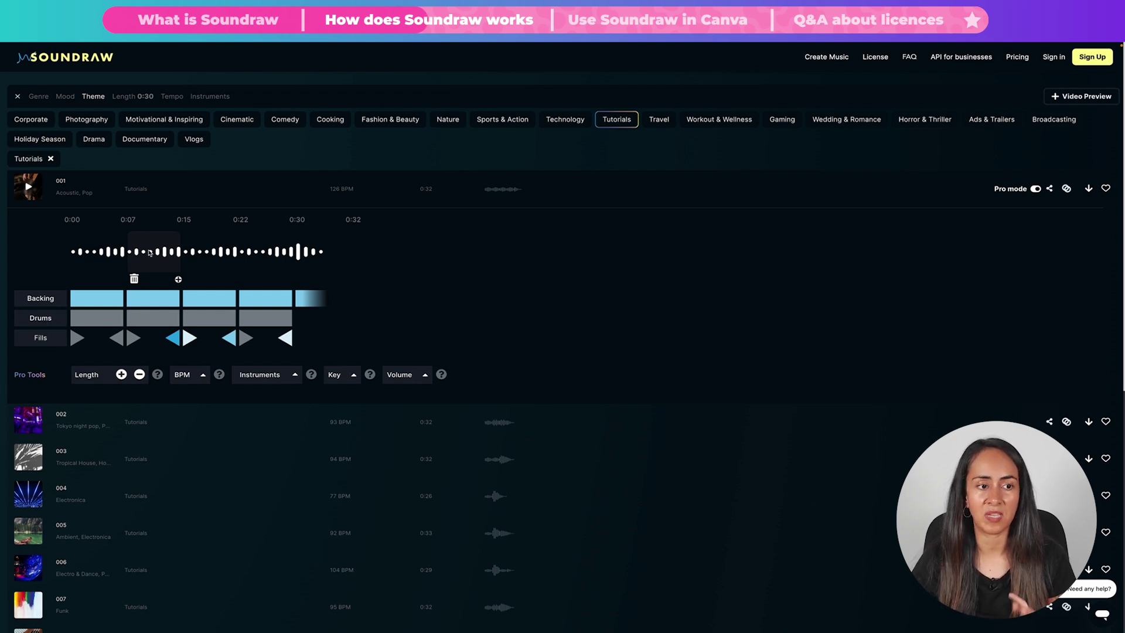
click(134, 279)
click(28, 188)
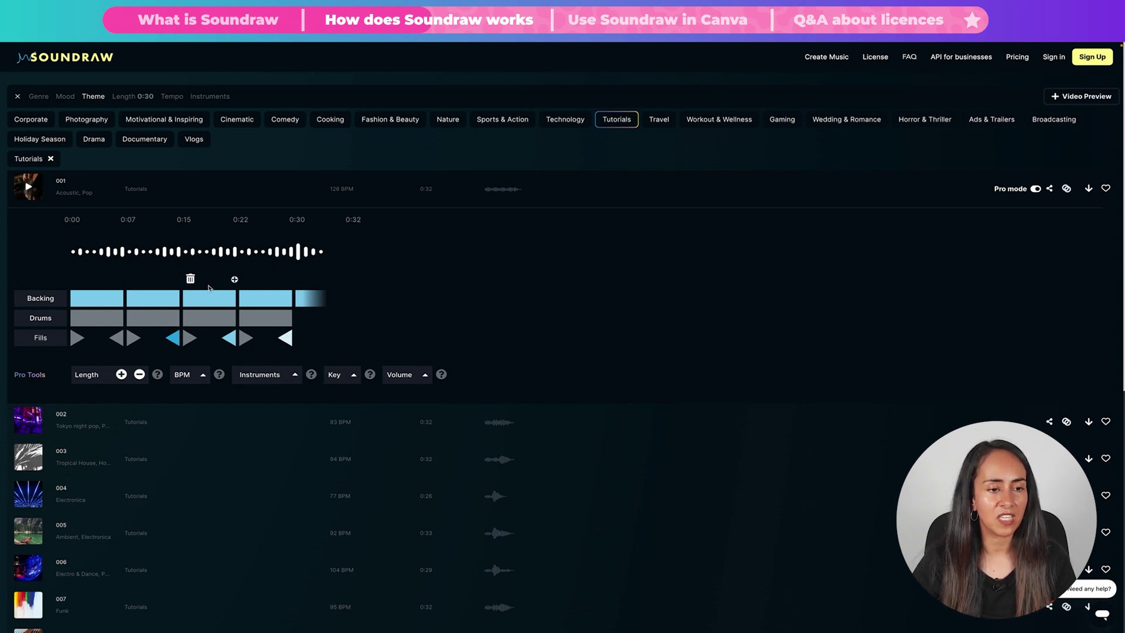
- Turn off the remaining fills in song 001, including the closing fill of the 0:22 section, and preview playback
click(283, 339)
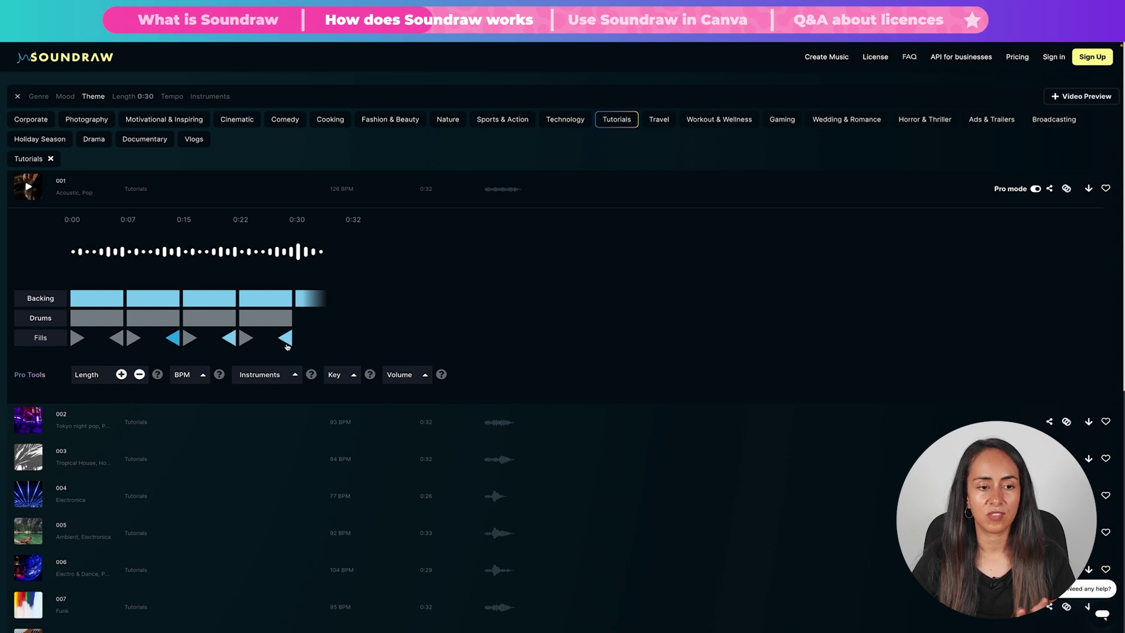
click(285, 340)
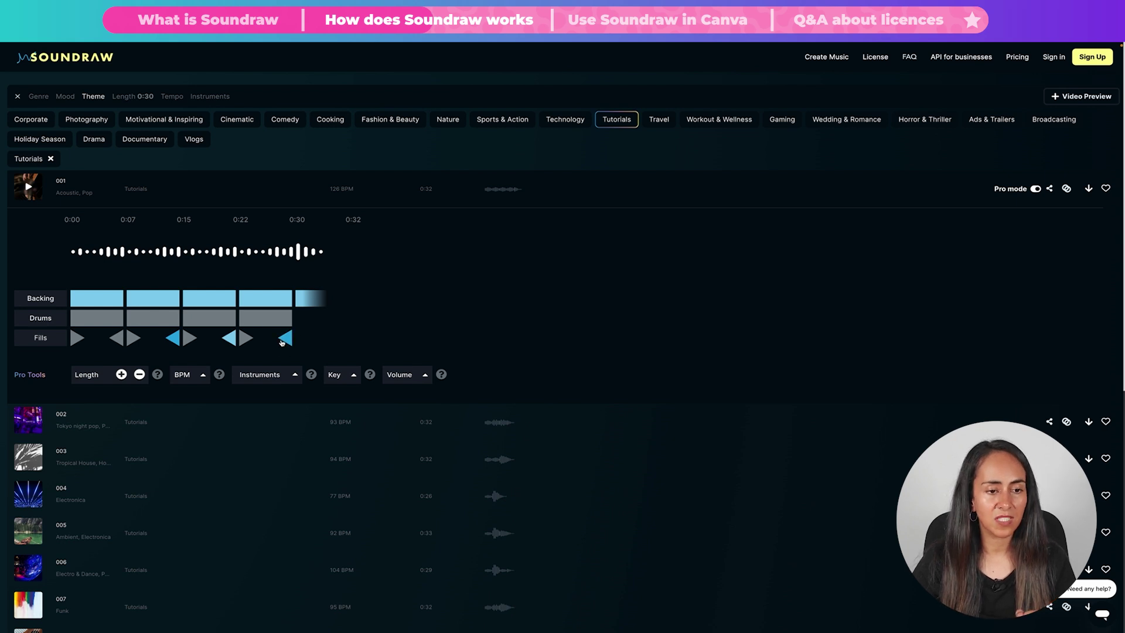
click(160, 247)
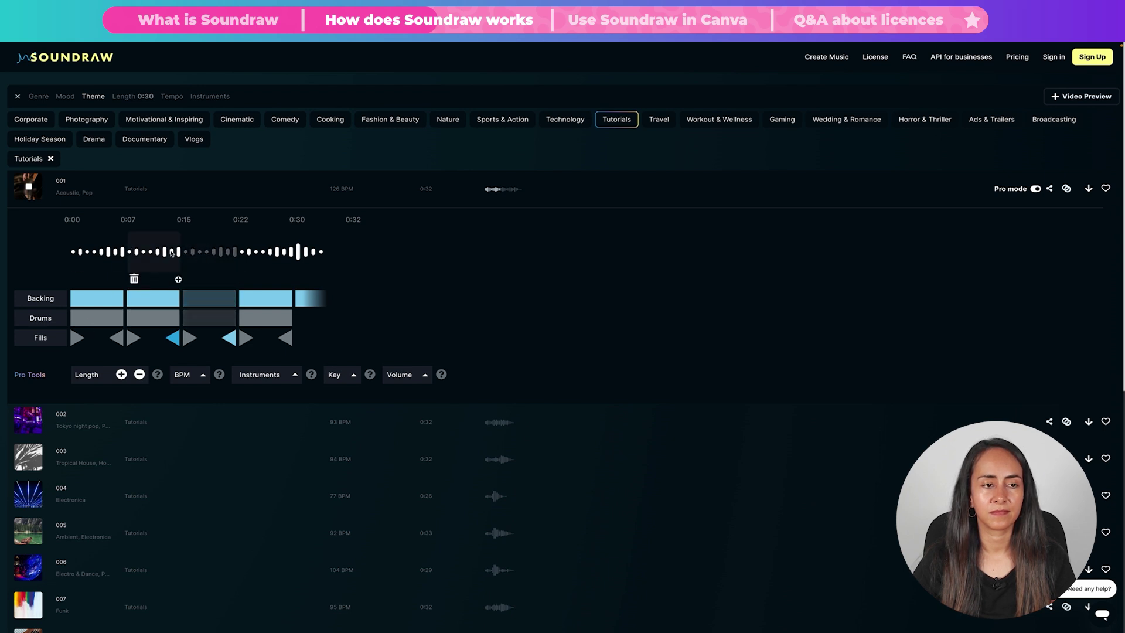
click(48, 191)
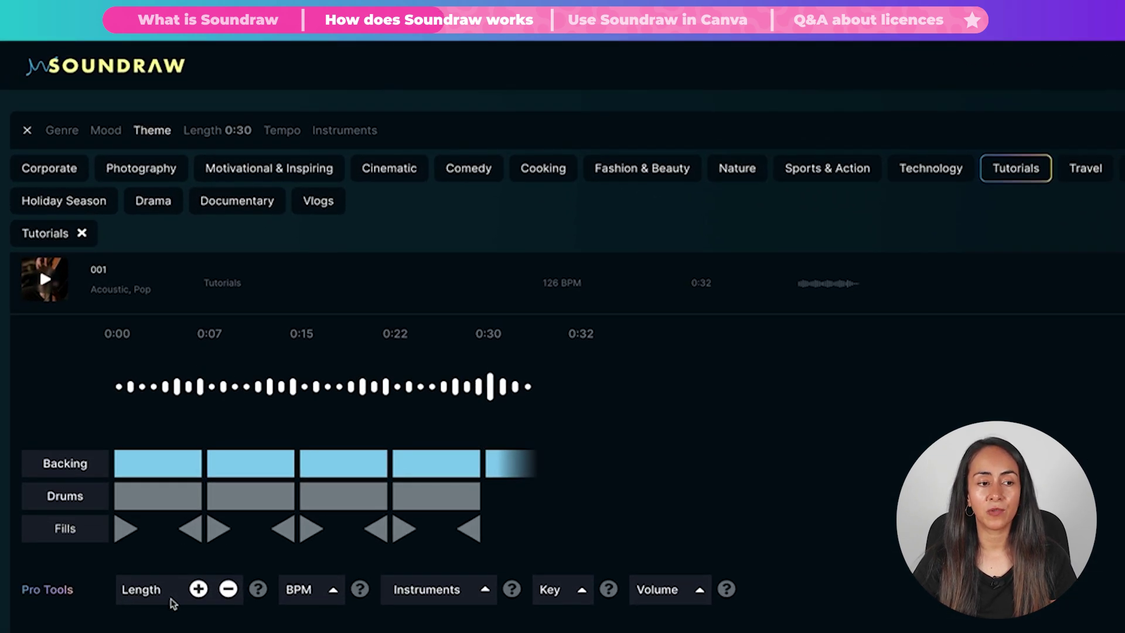
- Lengthen song 001 to 0:40 and shorten it to 0:24
click(198, 588)
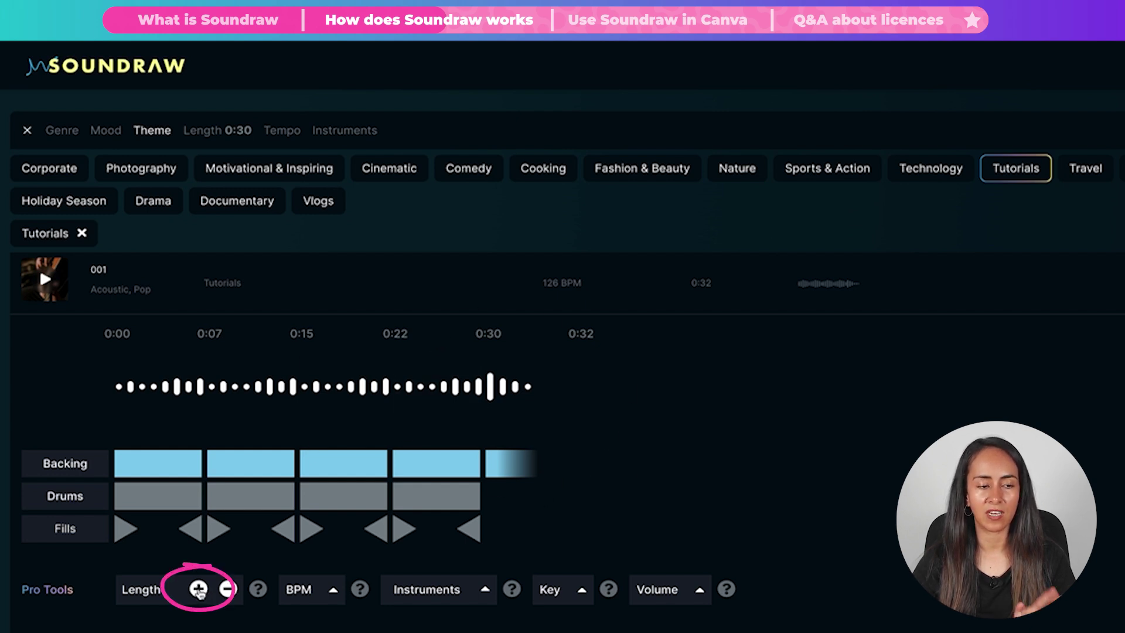
click(198, 589)
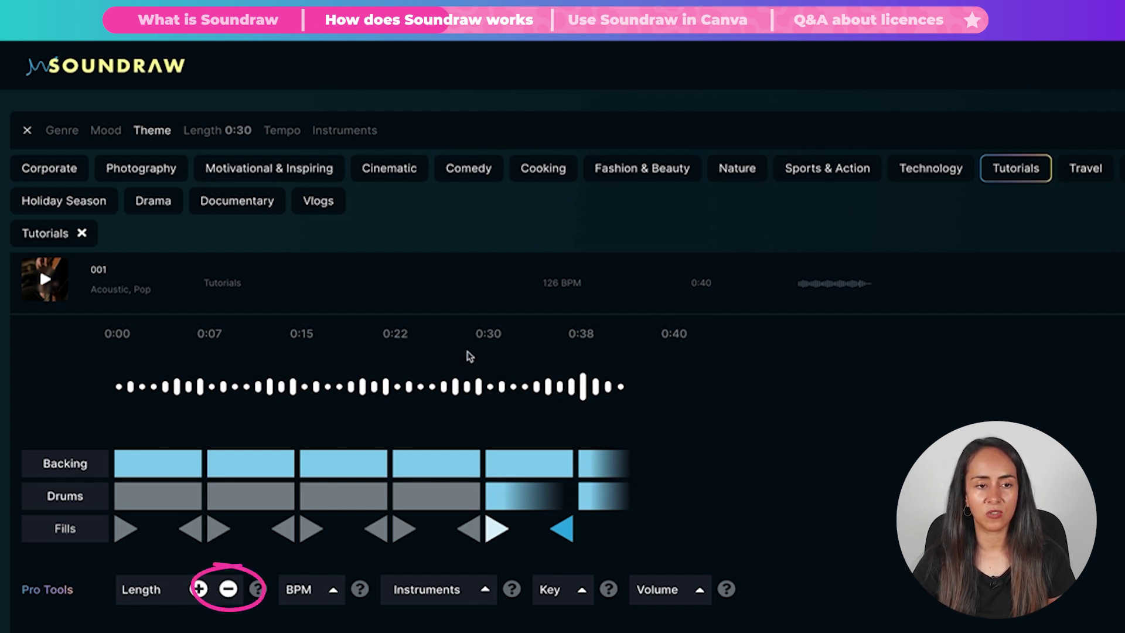
click(229, 590)
click(229, 591)
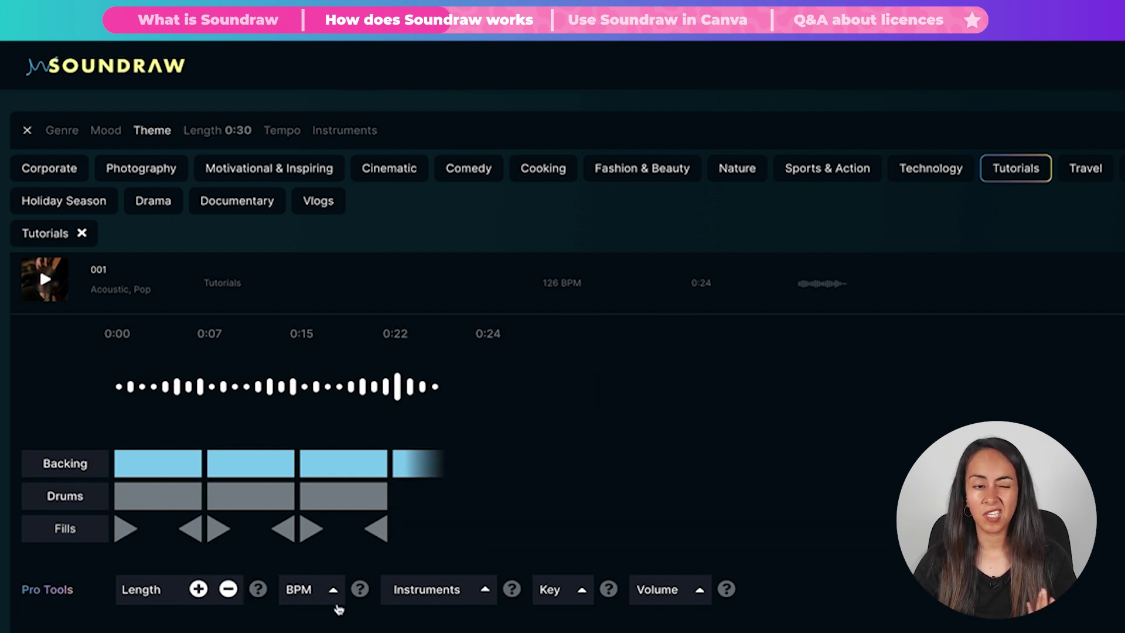
- Examine the BPM, Instruments, Key and Volume options available for song 001
click(334, 595)
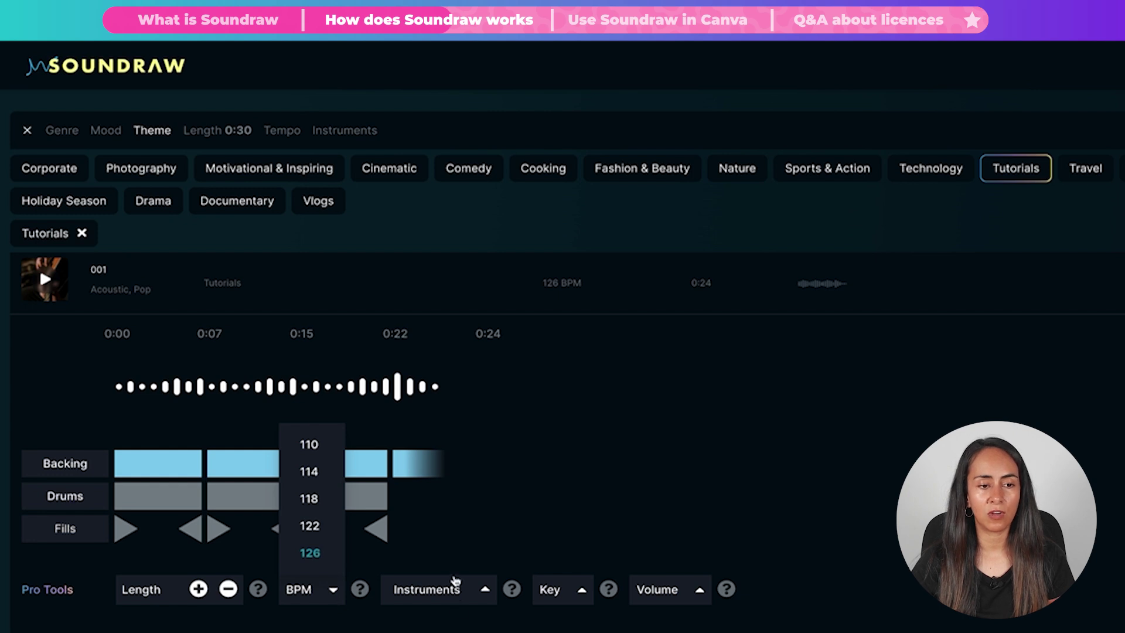
click(478, 589)
click(582, 590)
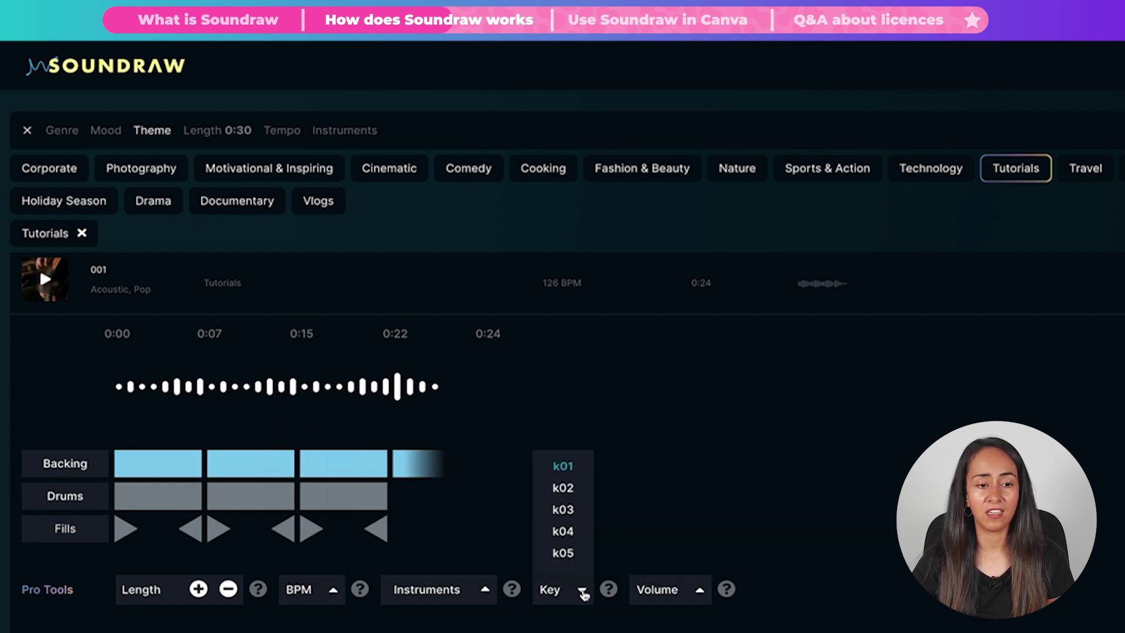
click(663, 594)
click(663, 593)
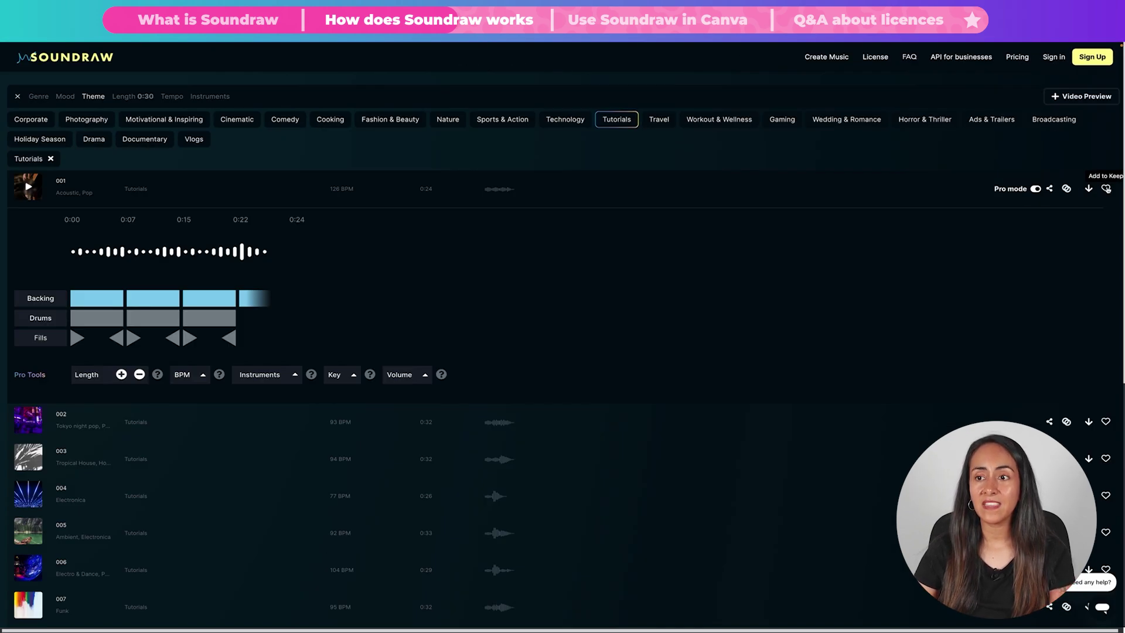
- Add song 001 to the favorites and open the account's Favorites list
click(1107, 189)
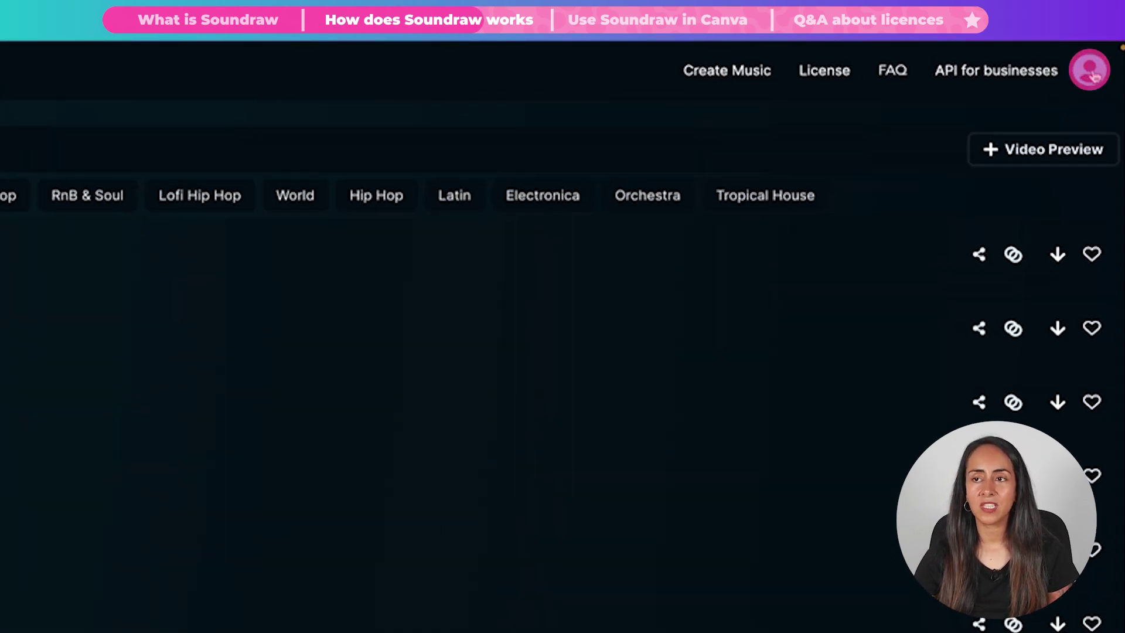
click(1095, 75)
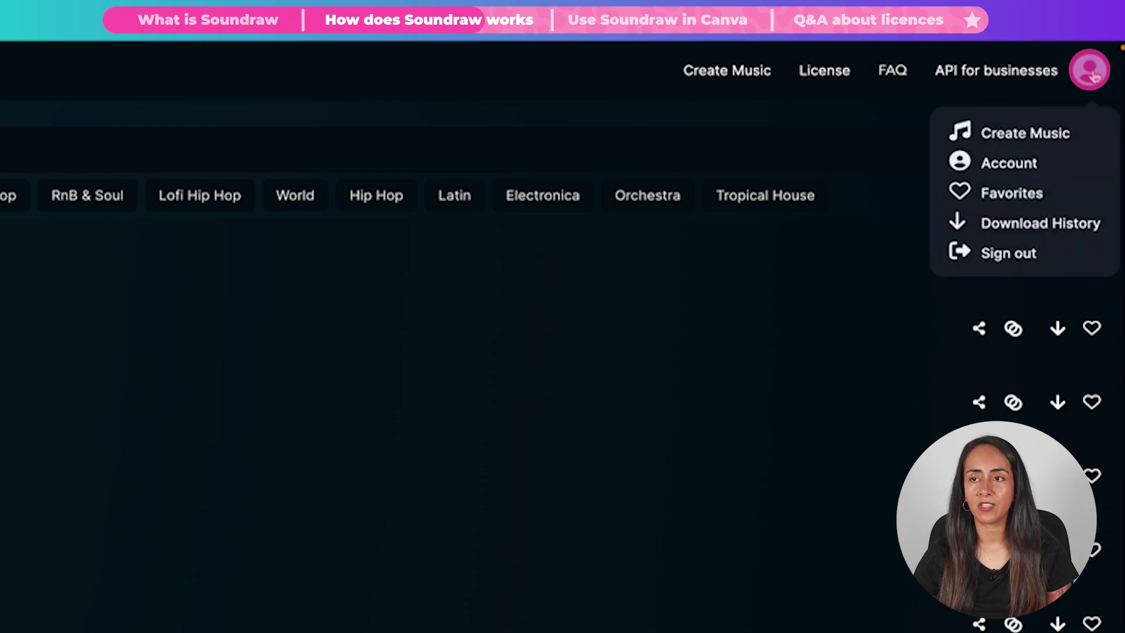
click(1057, 193)
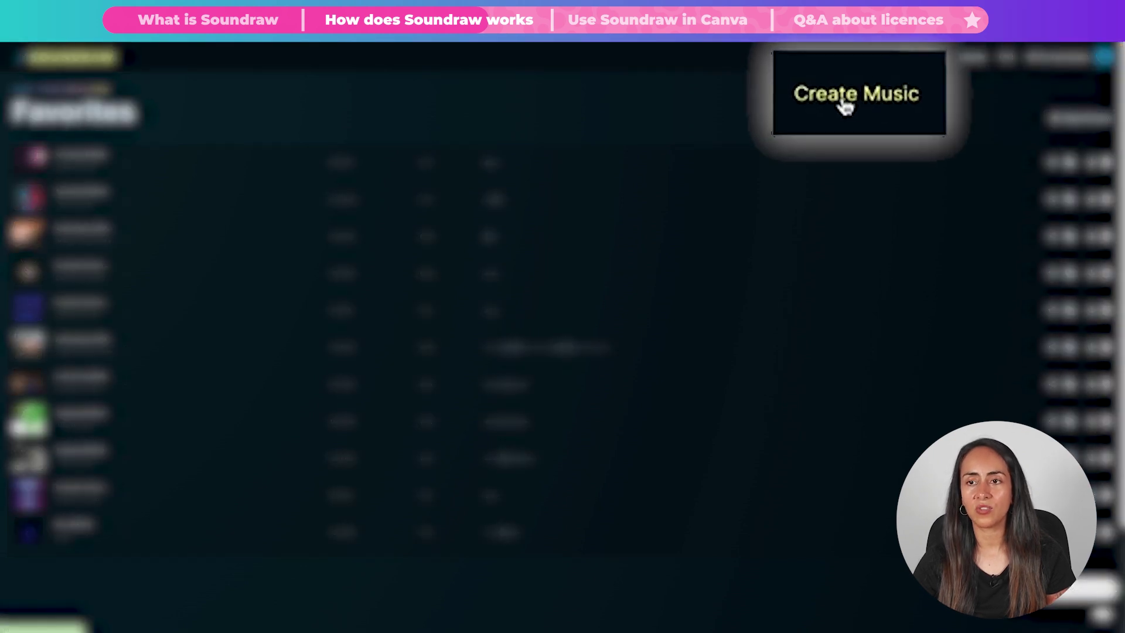
- Start creating new music with the Lofi Hip Hop genre and the Hopeful mood
click(930, 58)
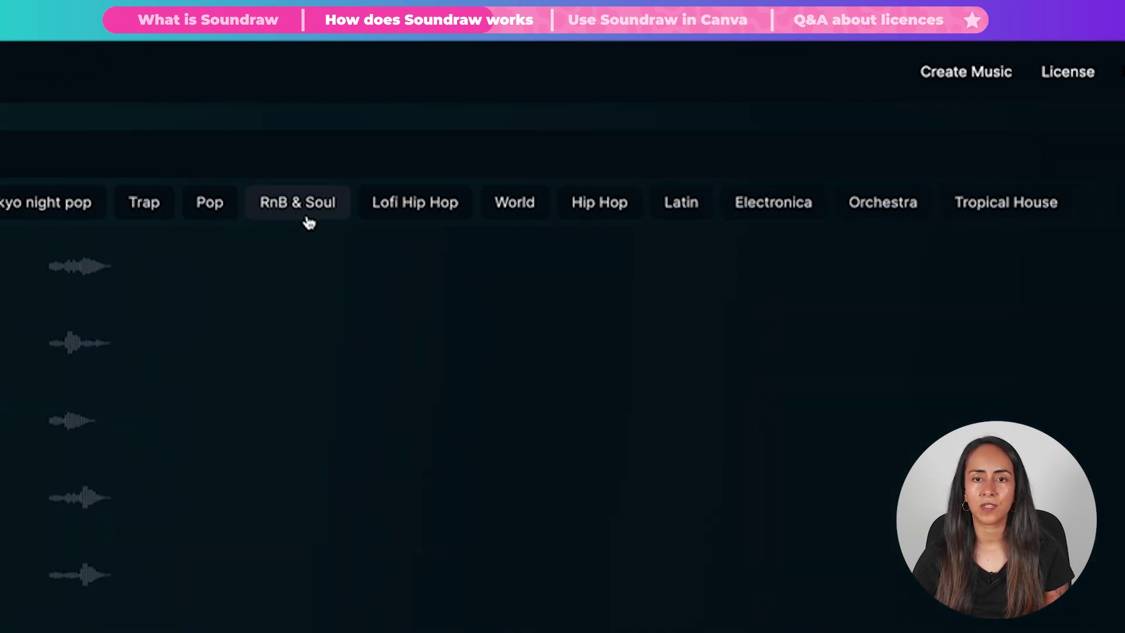
click(438, 218)
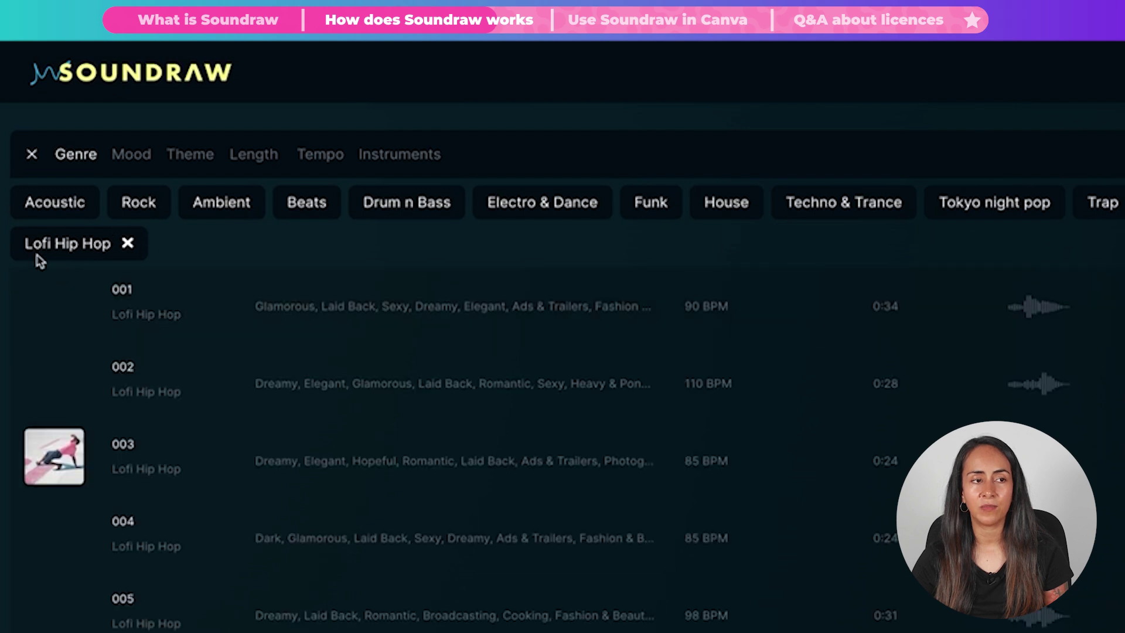
click(139, 167)
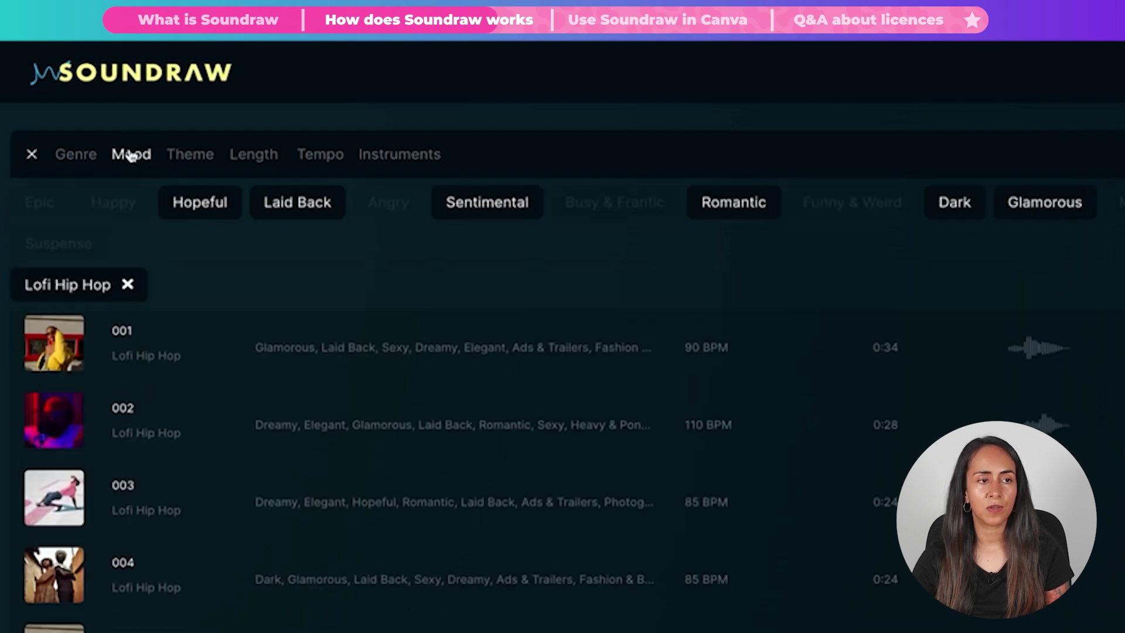
click(200, 205)
- Set the new song's length to 0:10 and check the available tempo options
click(253, 156)
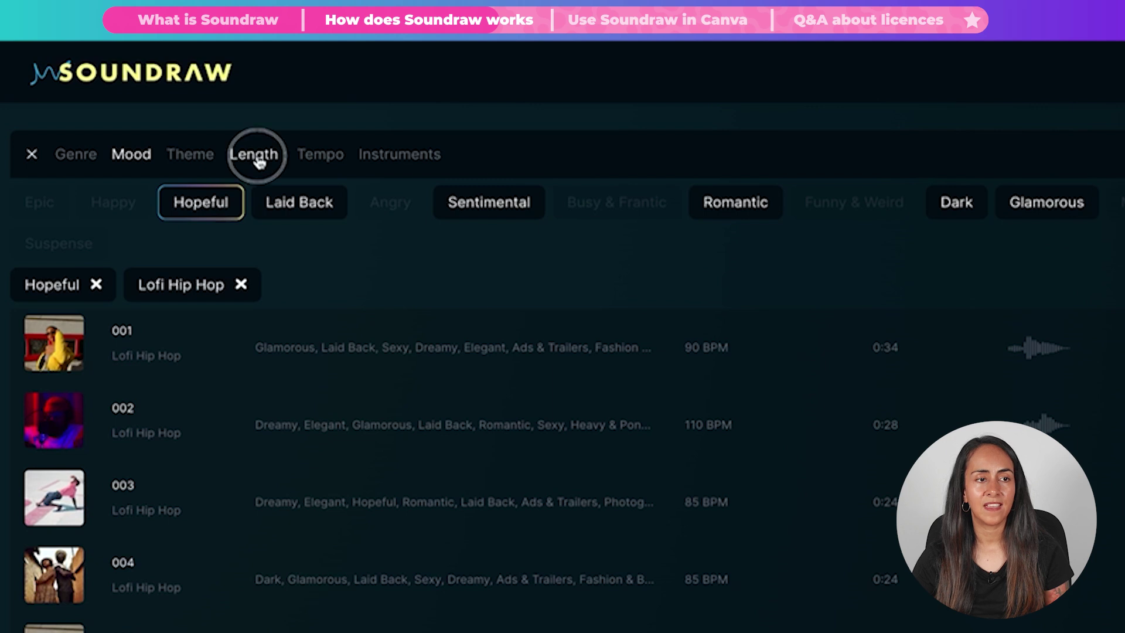
click(272, 201)
click(364, 155)
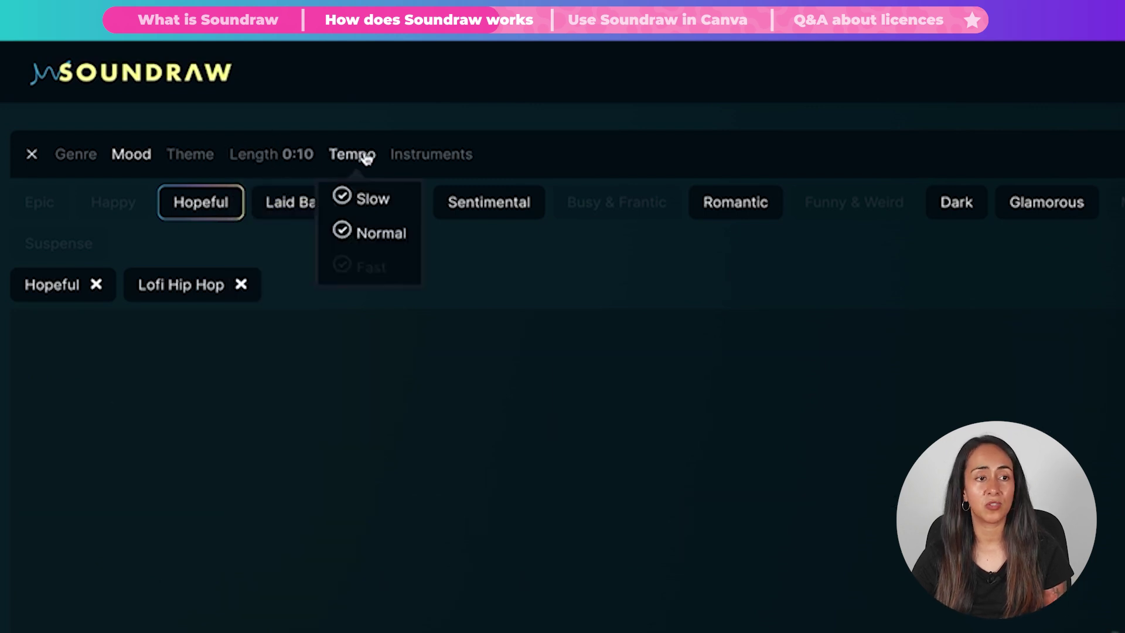
click(363, 154)
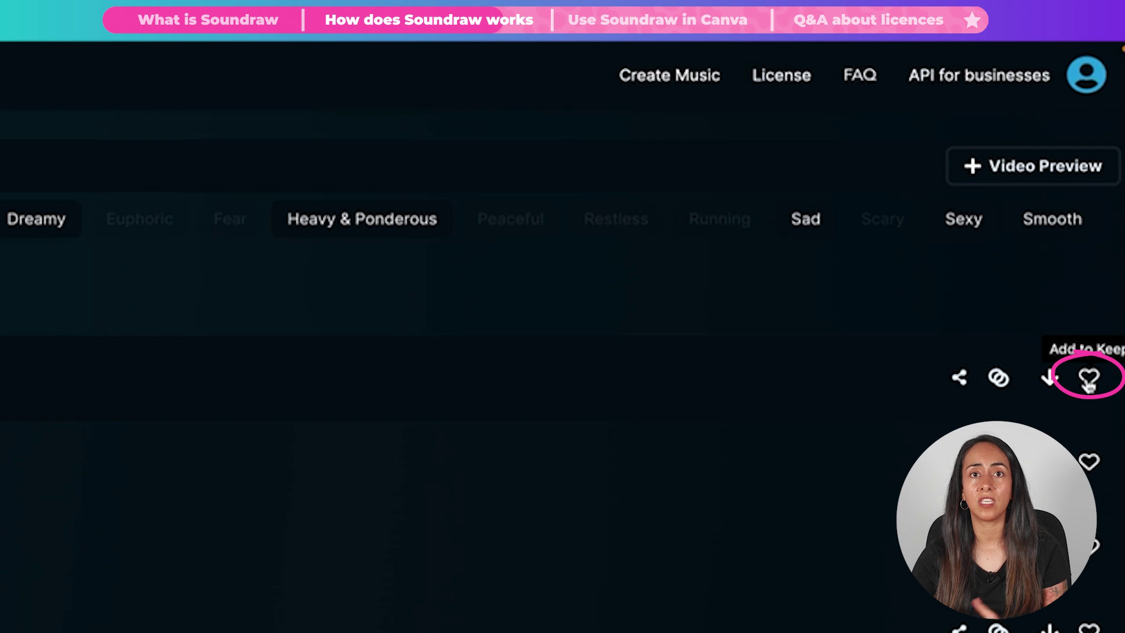
- Open the account's Favorites list and subscribe to the Monthly Plan with PayPal as the payment method
click(1087, 75)
click(1028, 218)
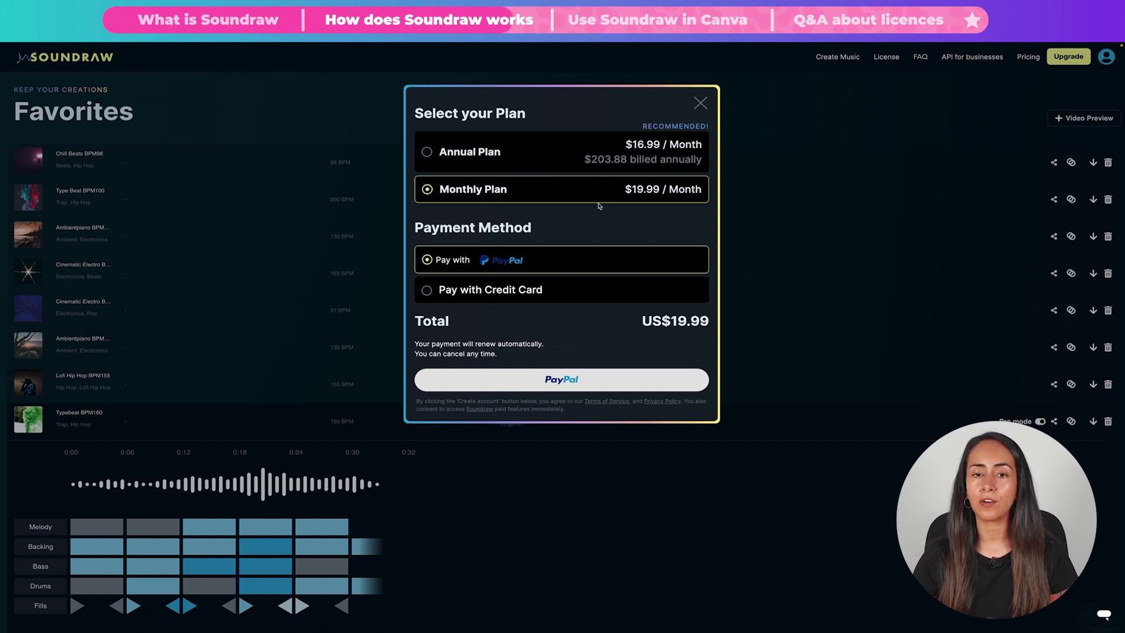
click(579, 380)
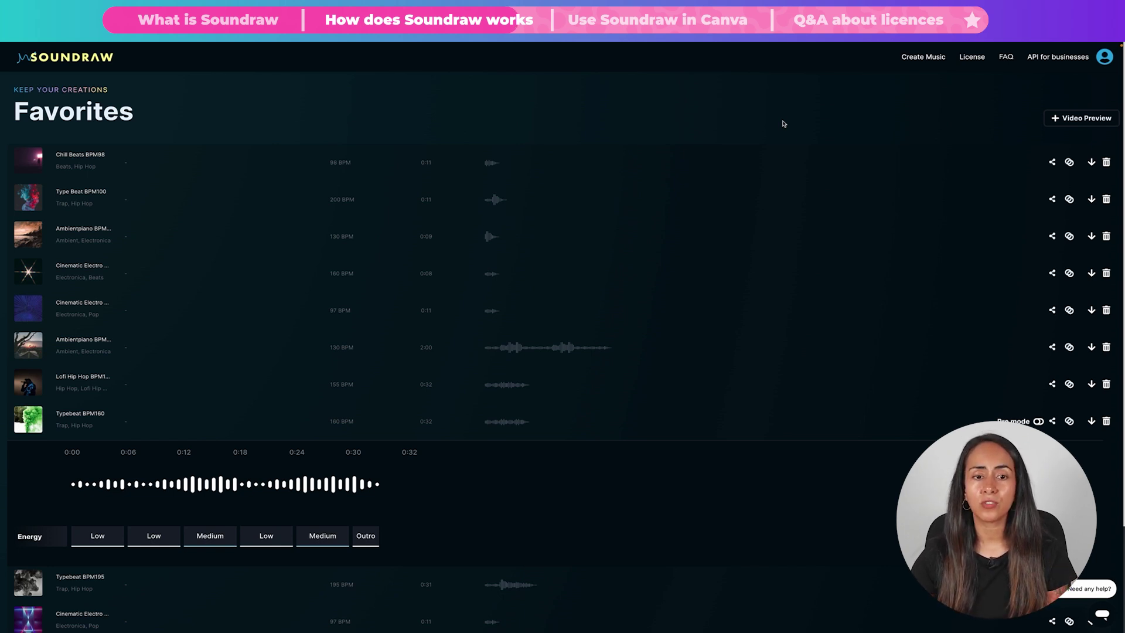
- Download the Typebeat BPM160 song from the Favorites list
scroll(781, 299, down, 1)
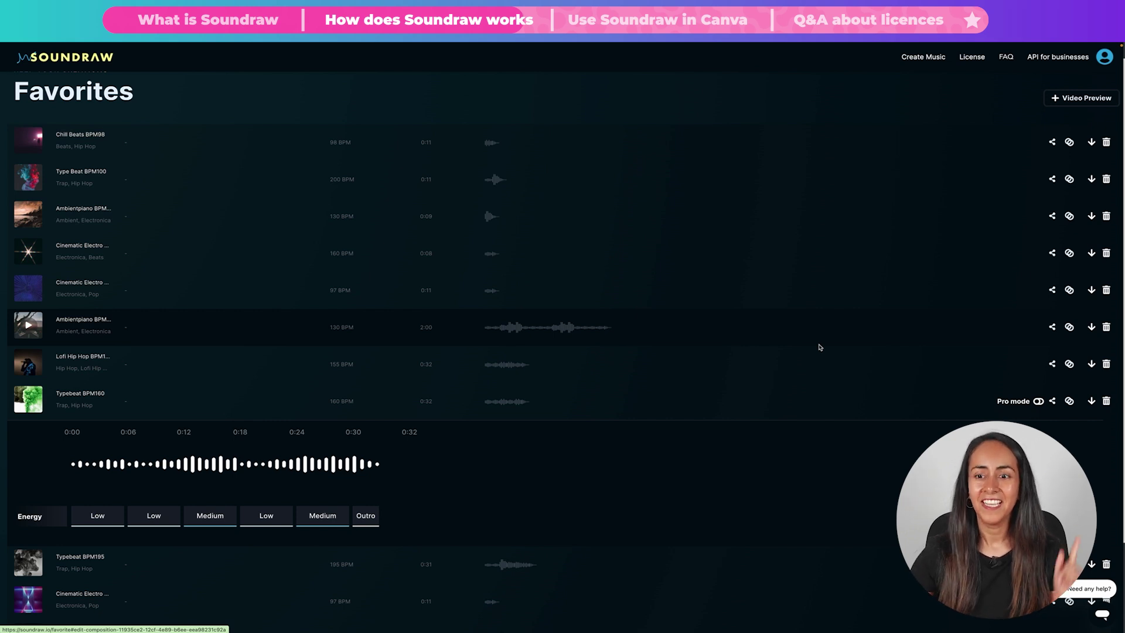
scroll(909, 403, down, 1)
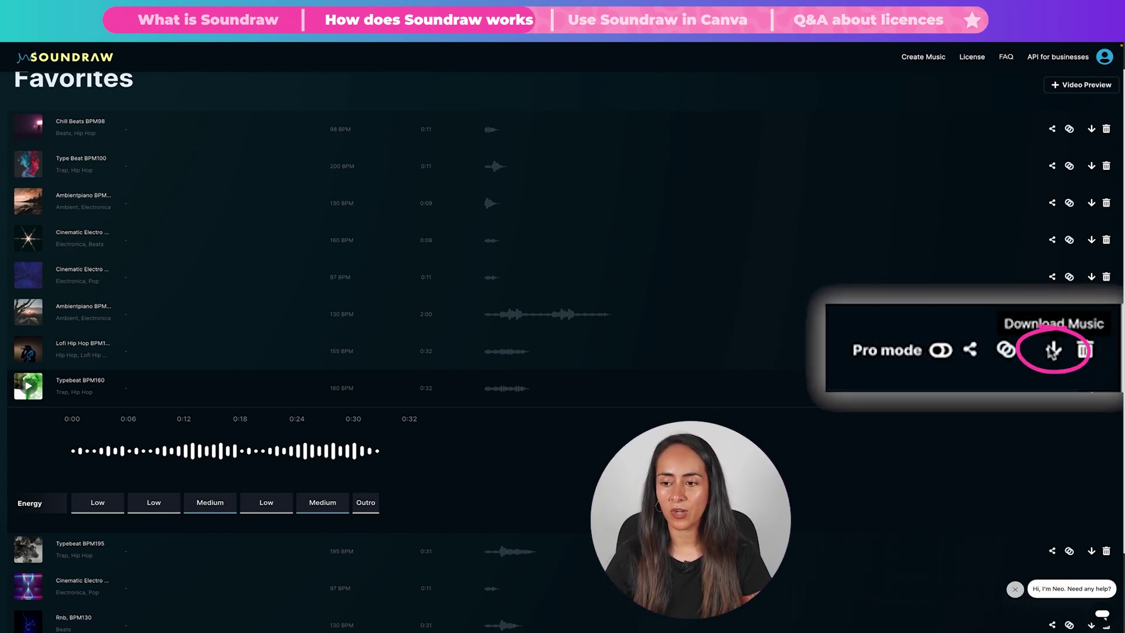
click(1091, 388)
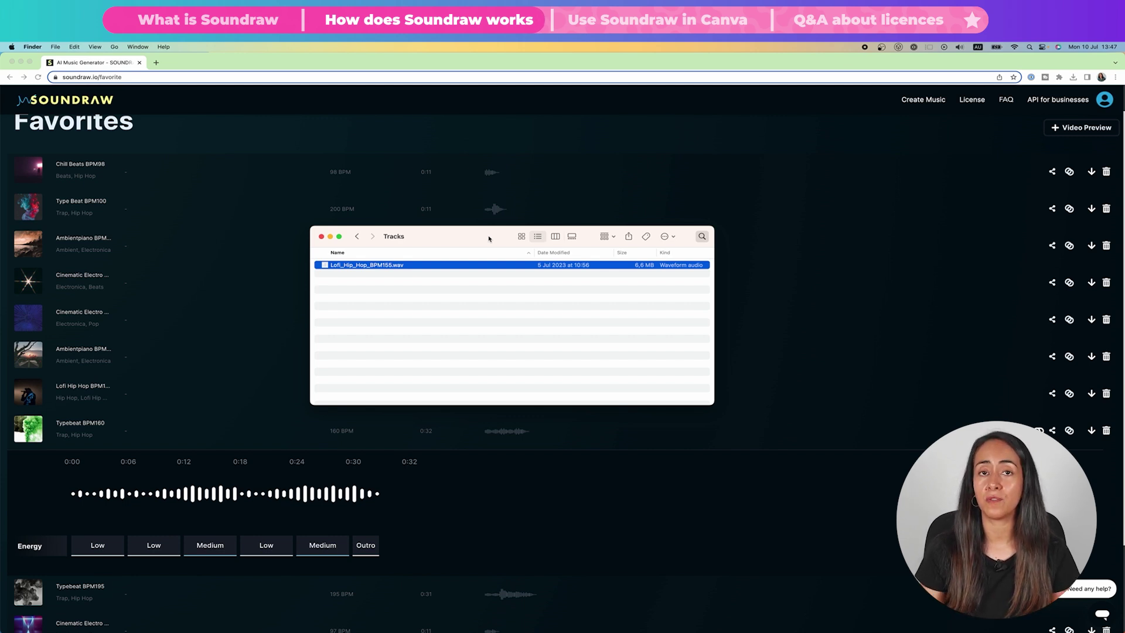
- In Finder, preview the downloaded Lofi_Hip_Hop_BPM155.wav track and pause its playback
key(space)
drag(662, 298, 545, 297)
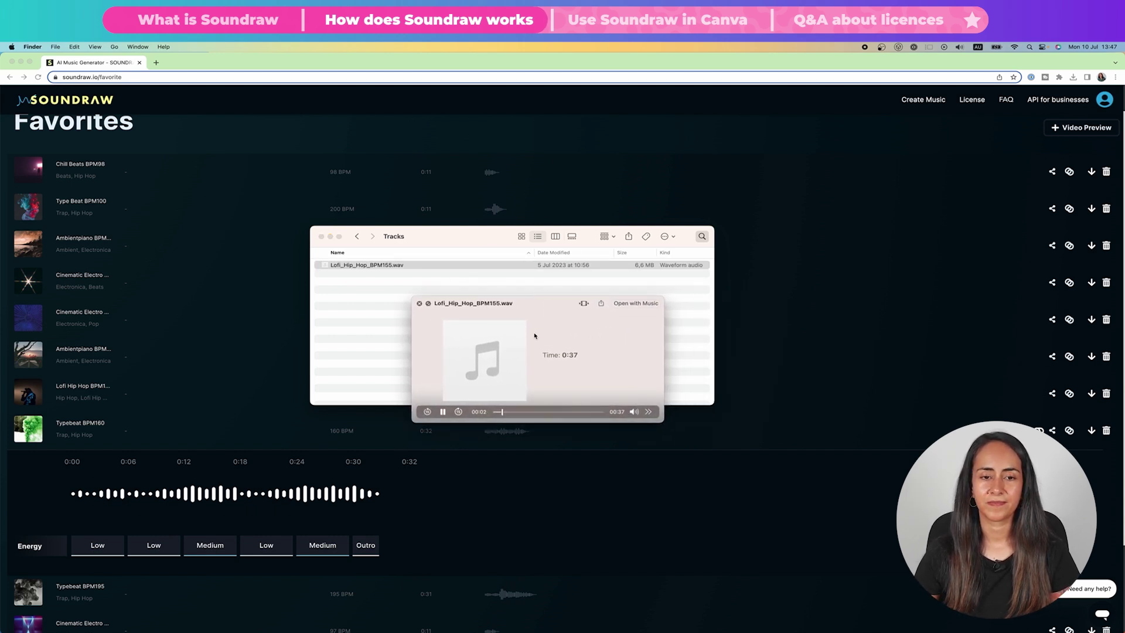
click(443, 412)
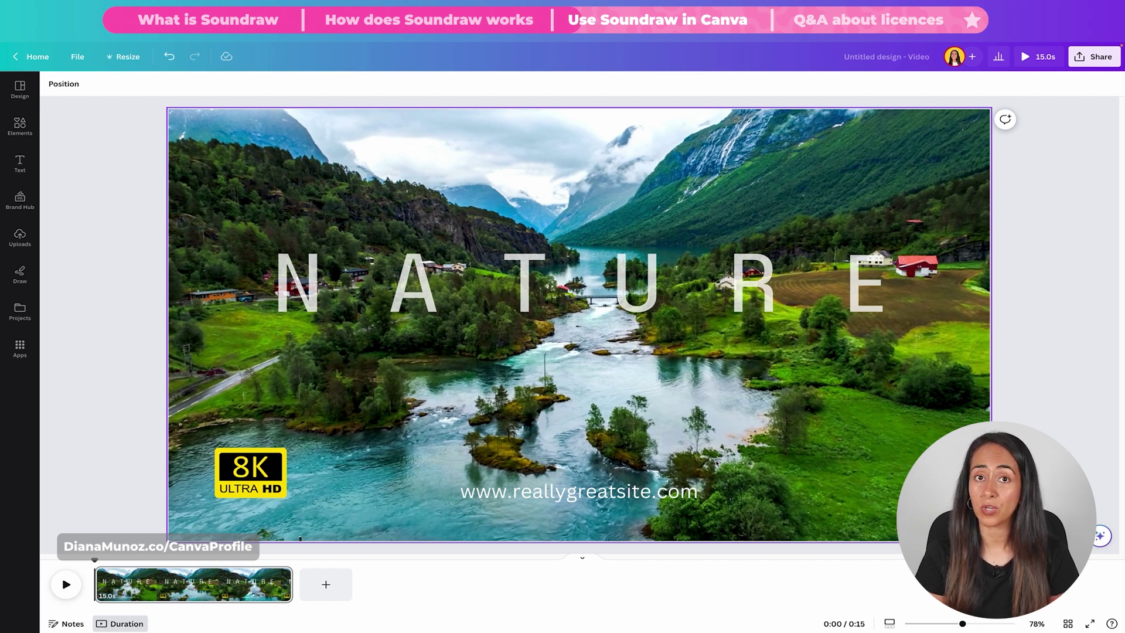
- In the Canva video design, search the apps for "soundraw" and open the Soundraw app
click(21, 346)
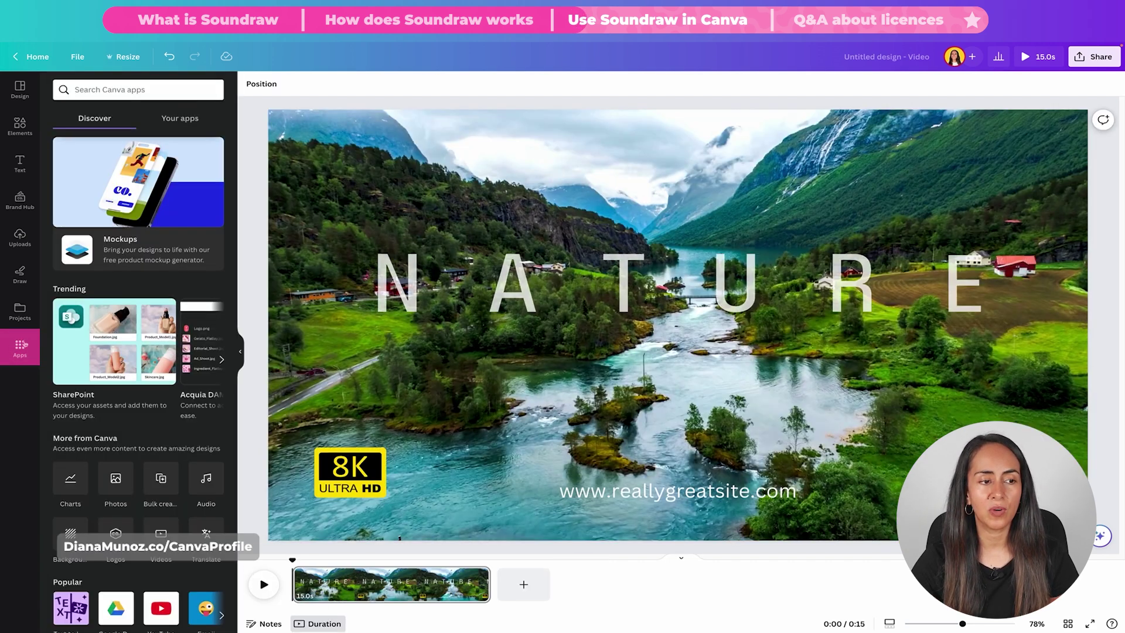
click(103, 87)
text(soundraw)
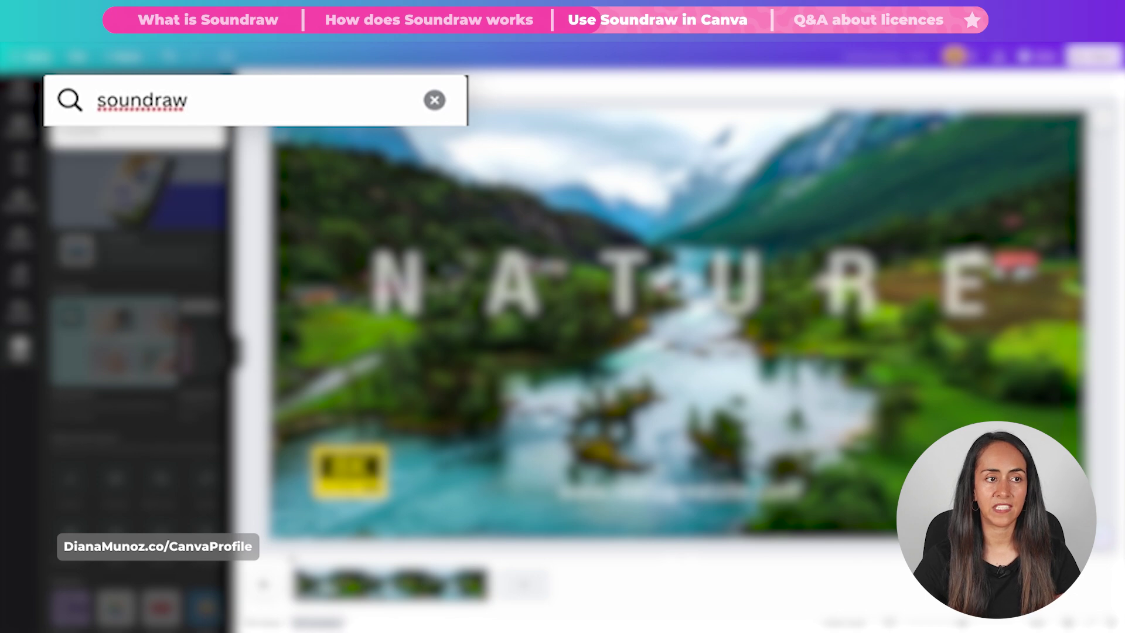
key(Return)
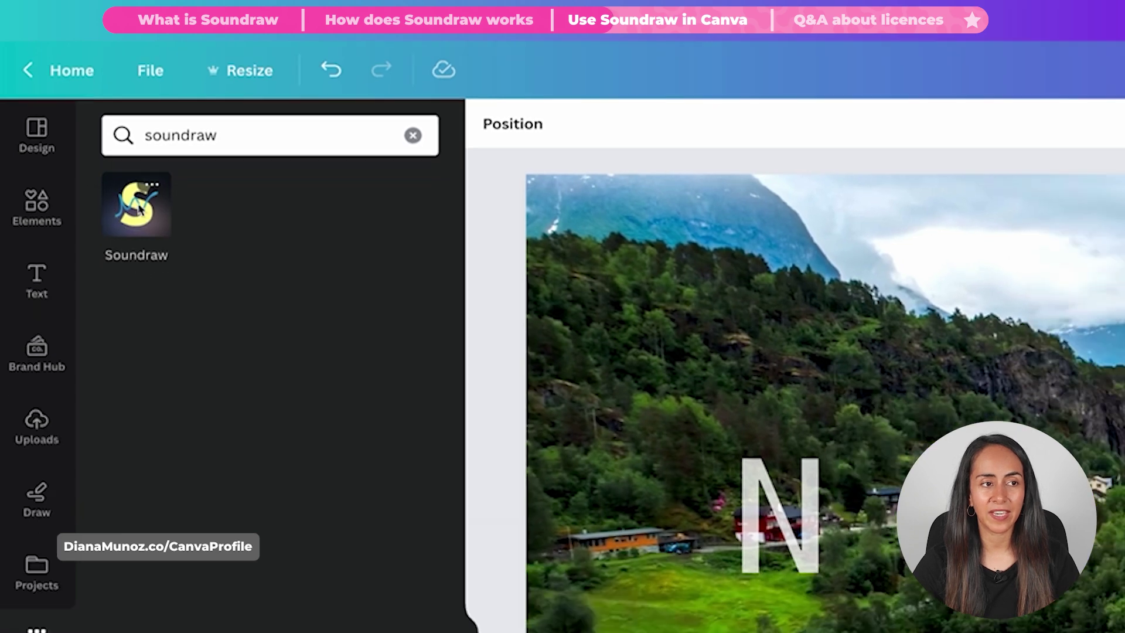
click(152, 222)
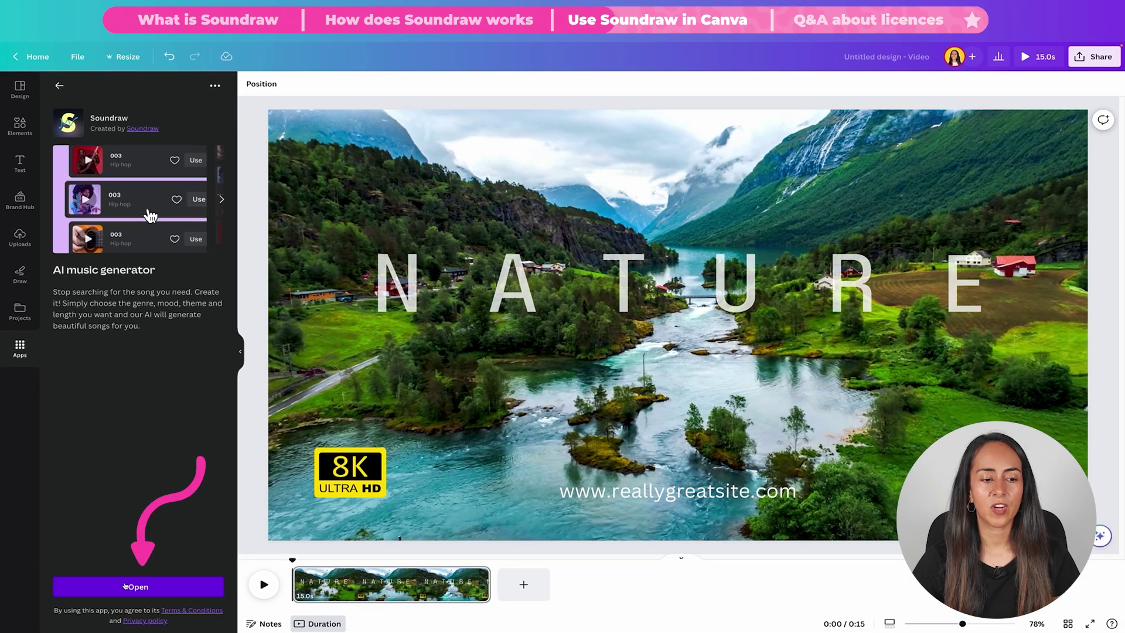
click(147, 586)
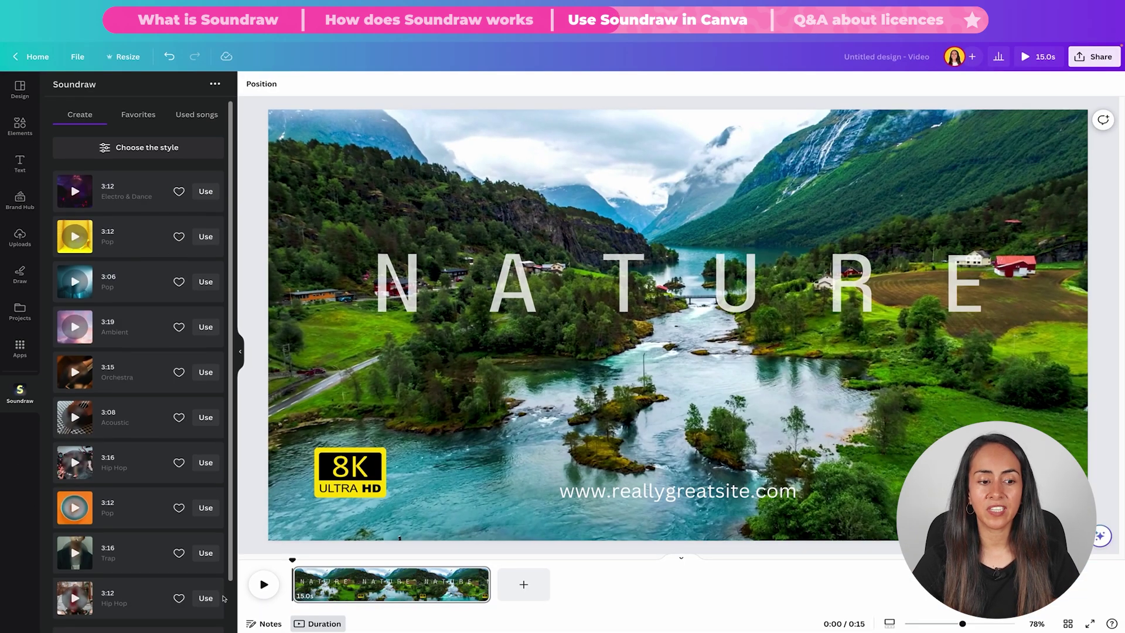
- Connect the Soundraw account to the app and generate songs with no style options selected
scroll(223, 597, down, 1)
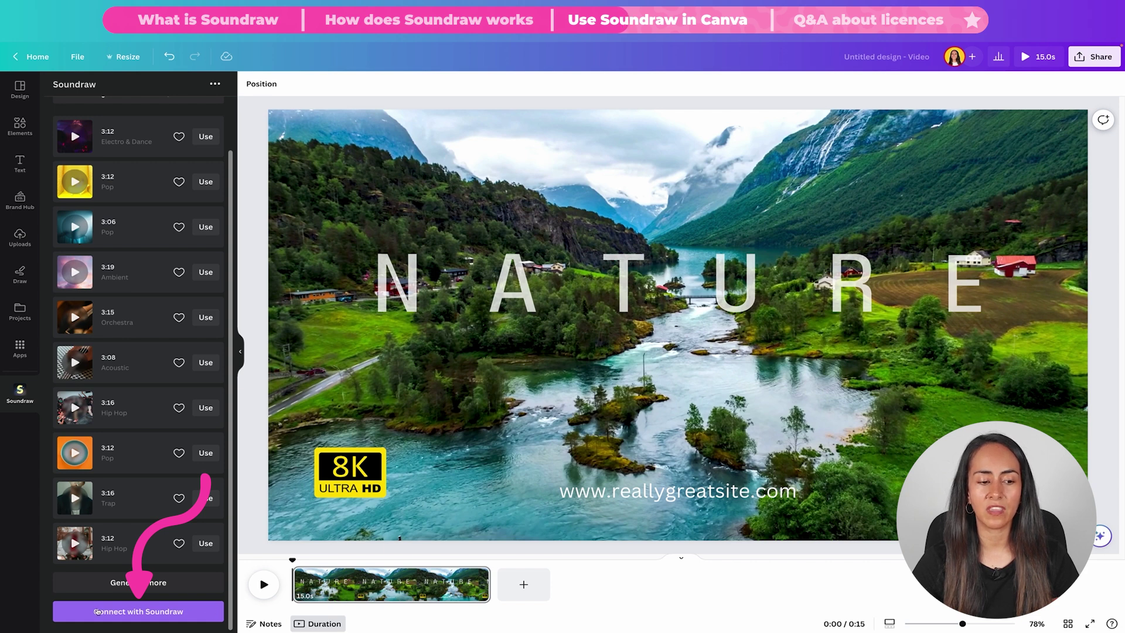
click(147, 612)
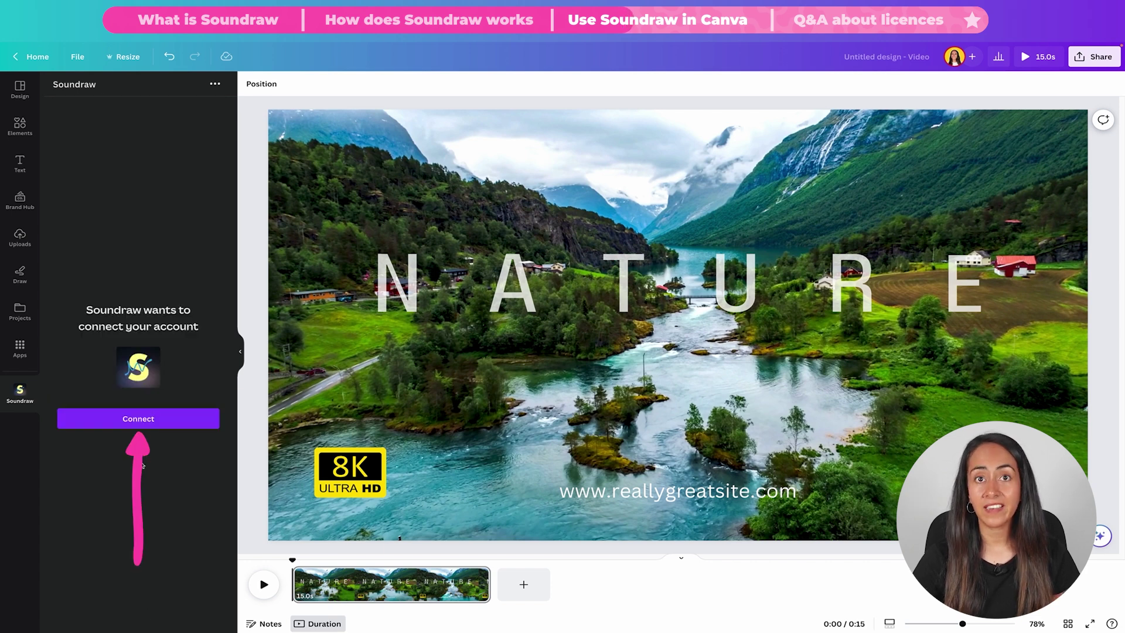
click(138, 418)
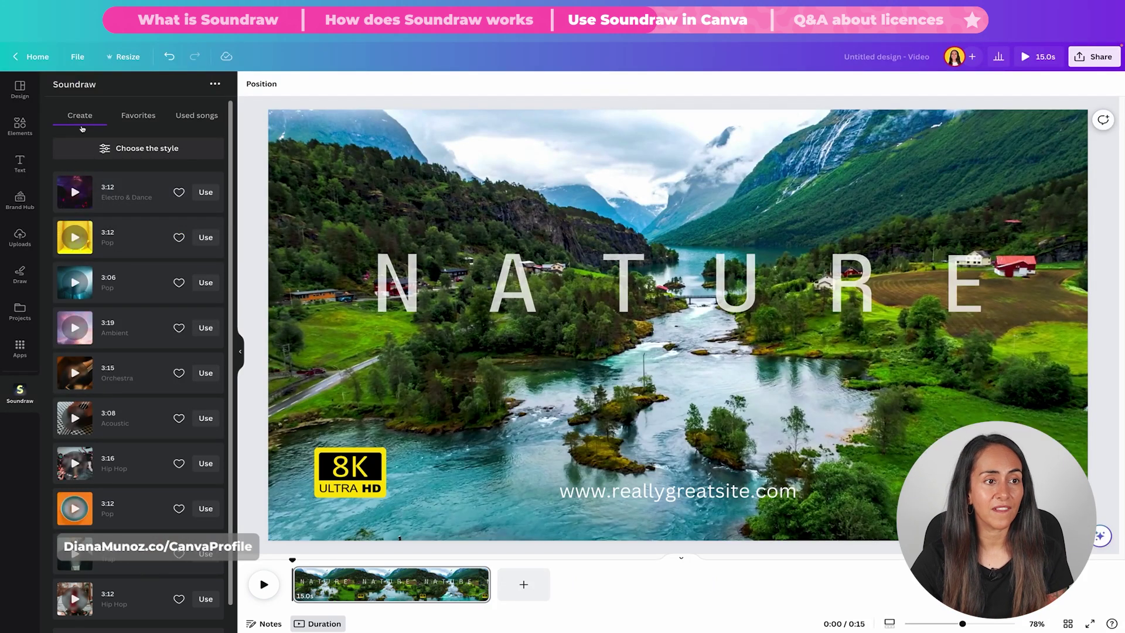
click(139, 149)
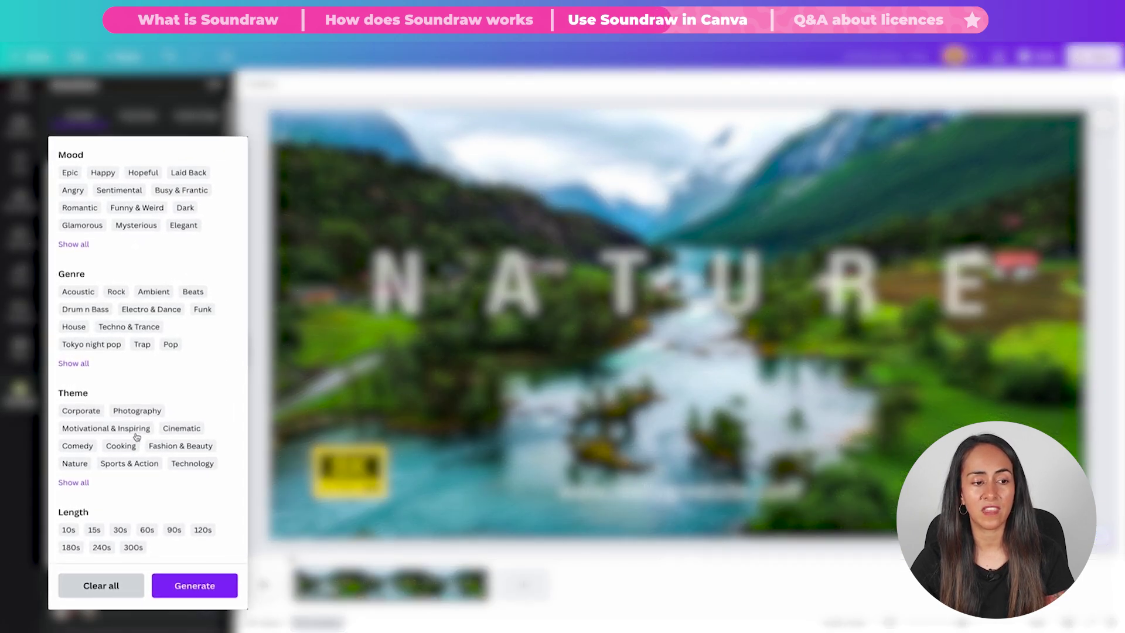
click(199, 596)
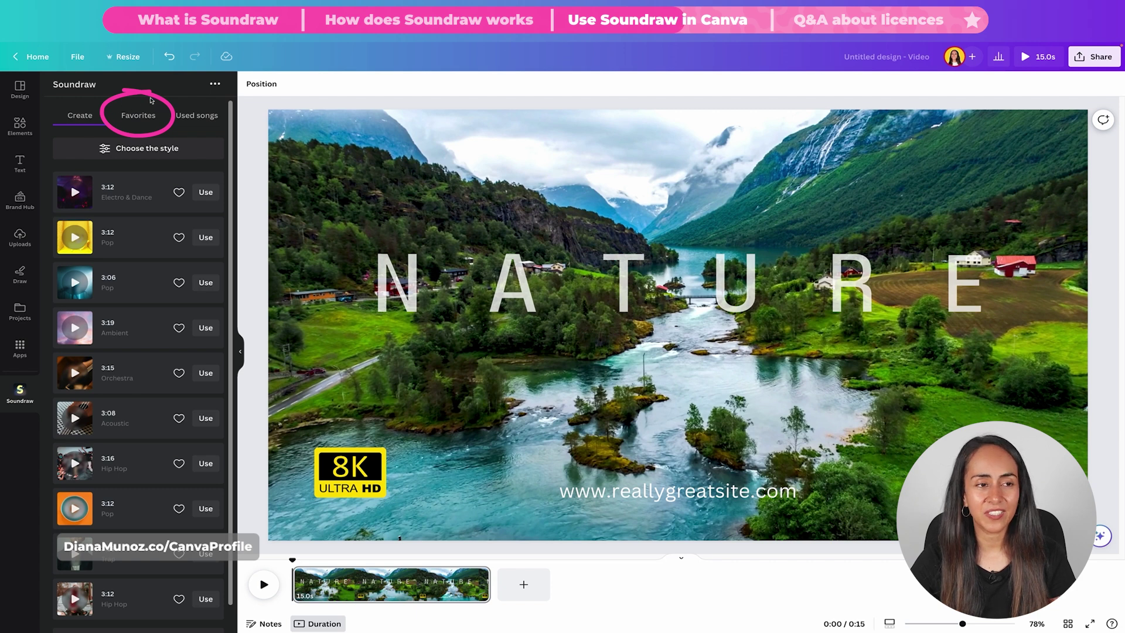
- Add the 0:36 Trap song from the Soundraw favorites to the nature video and play the design
click(139, 115)
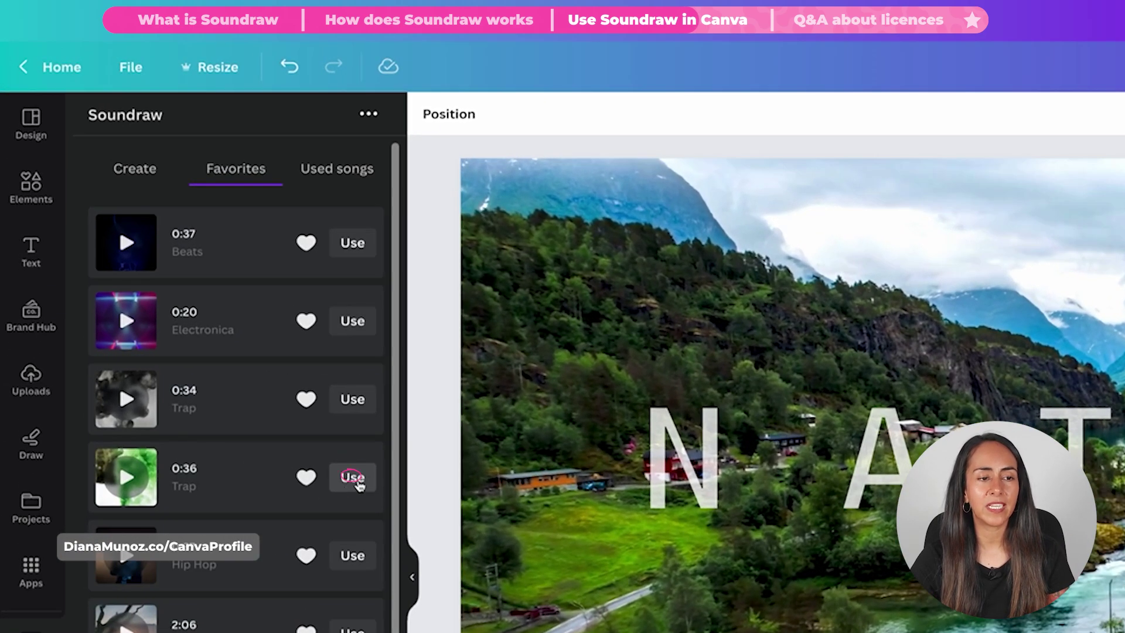
click(349, 479)
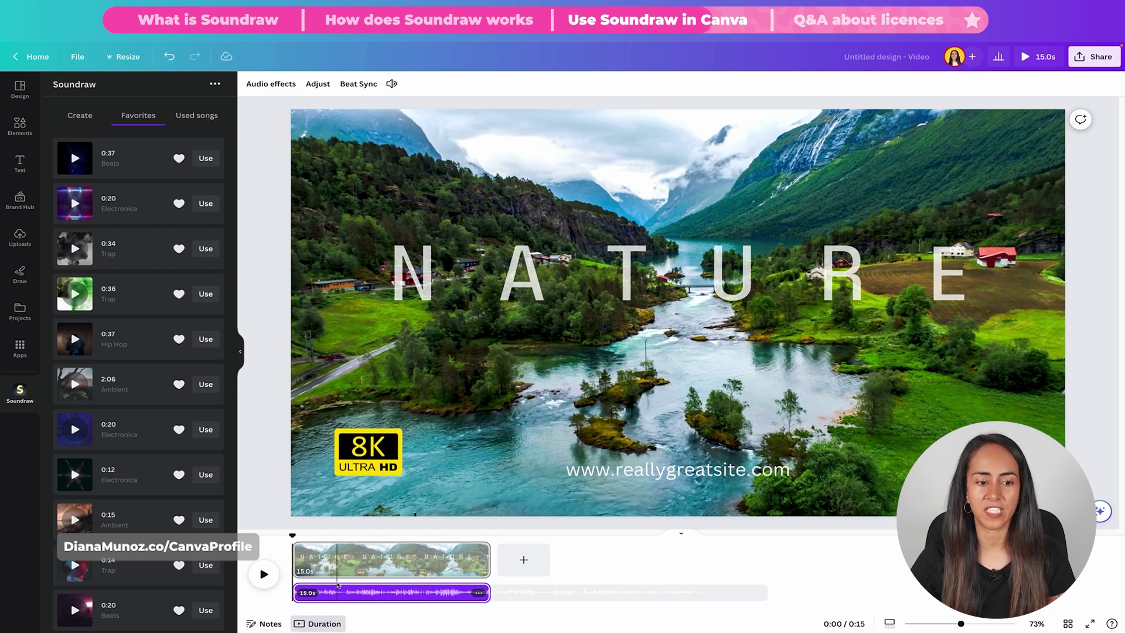
click(264, 571)
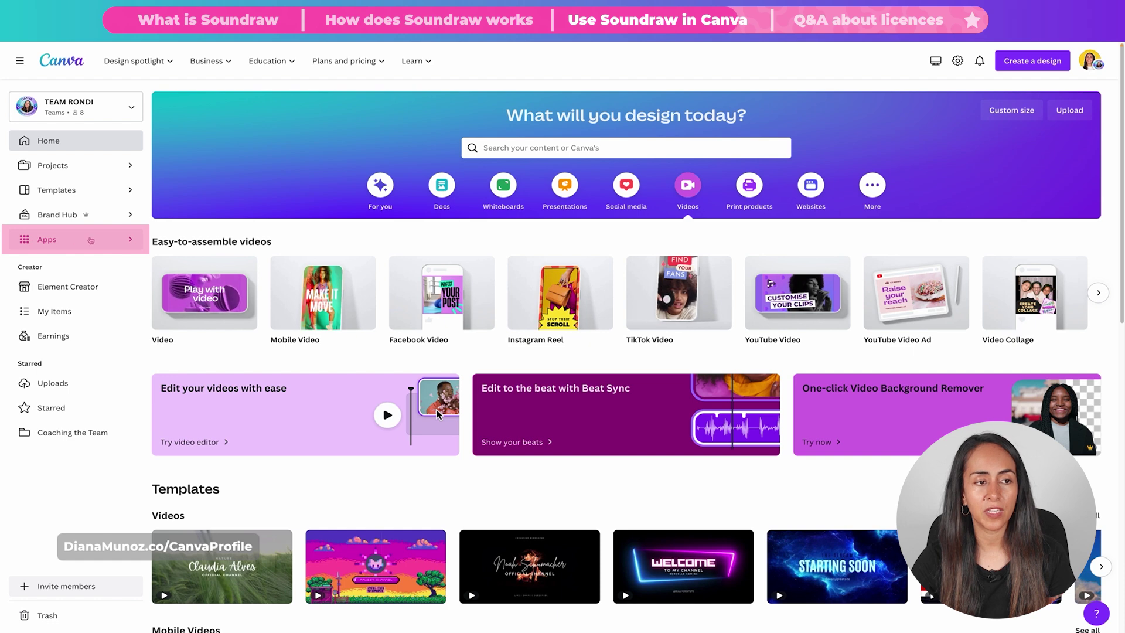
- From the Canva home page, search the apps for "soundraw" and open the Soundraw app
click(45, 240)
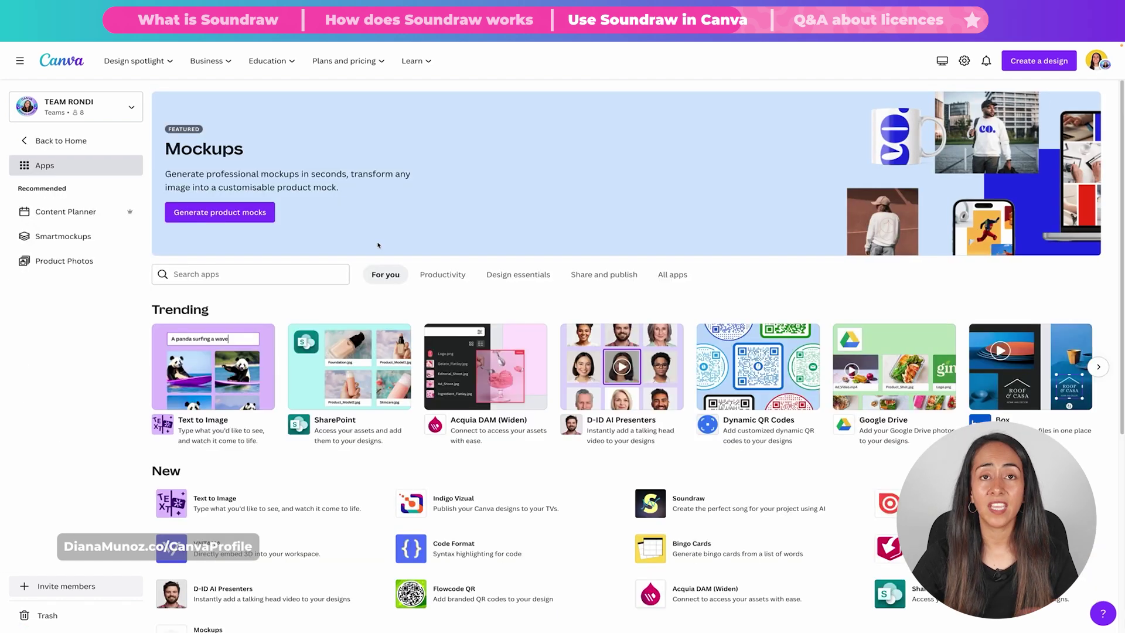
click(231, 271)
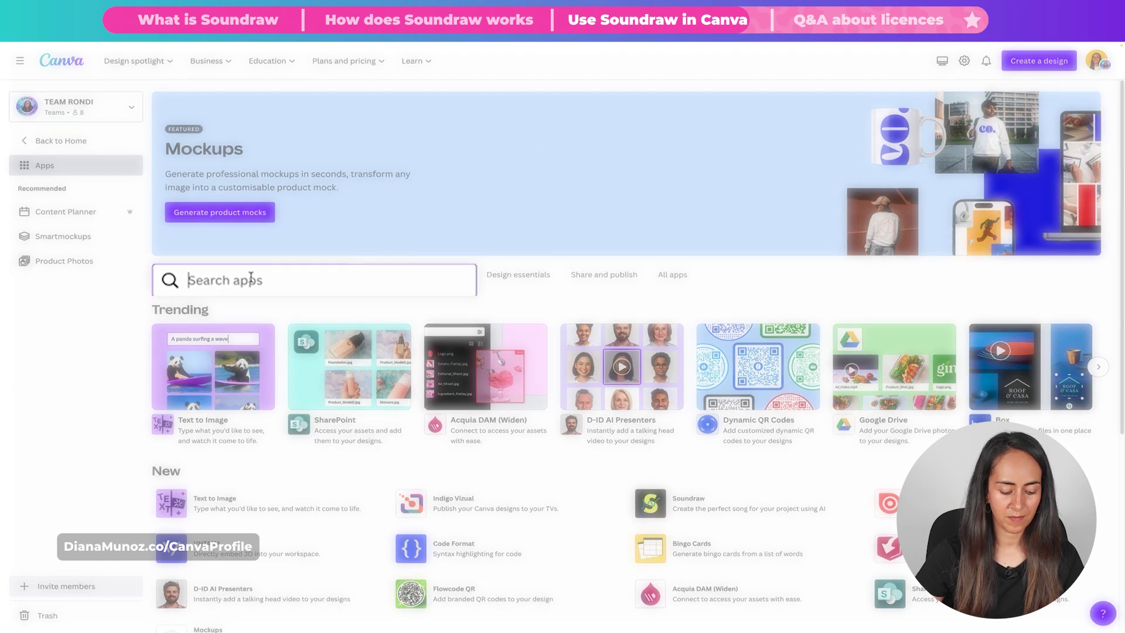
text(soundraw)
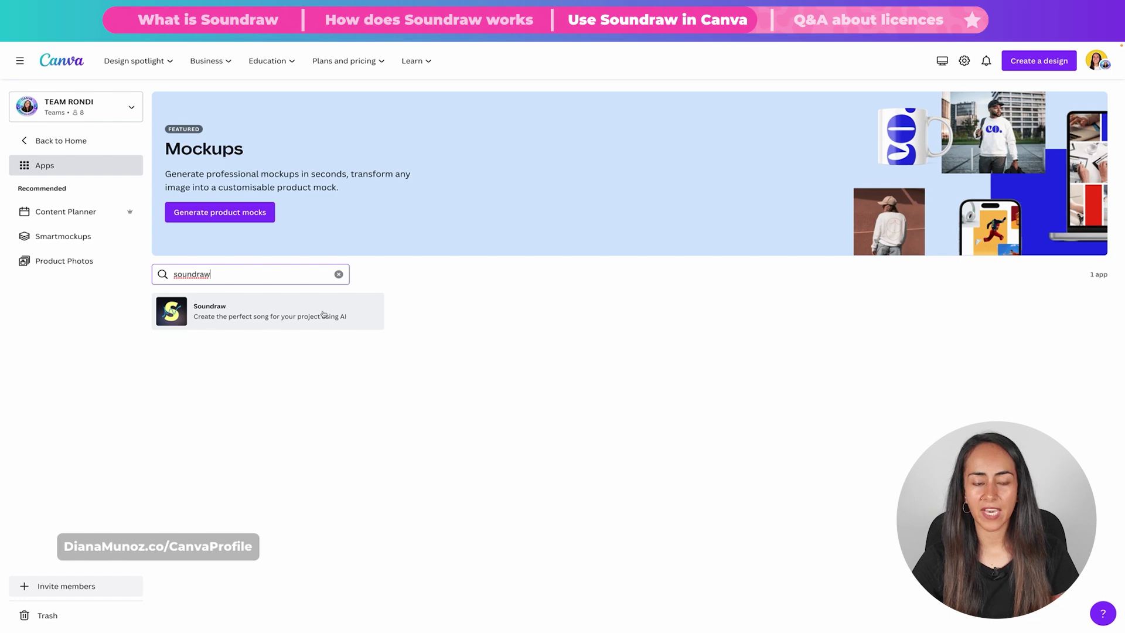
click(301, 315)
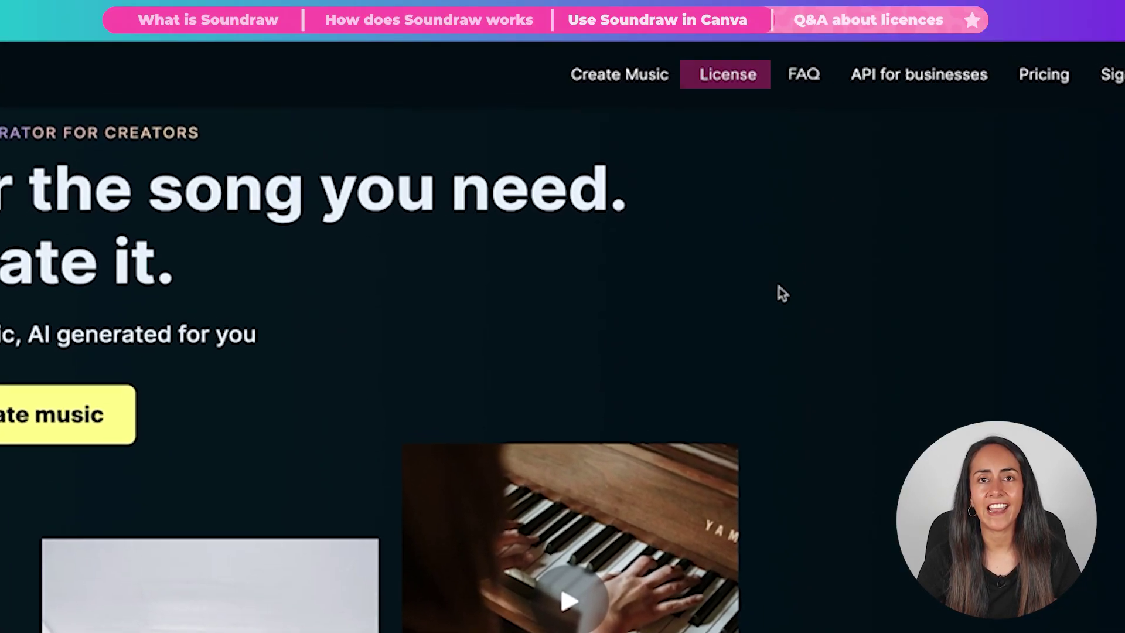
- On the Soundraw website's License page, examine the allowed and forbidden uses for video and audio creations
click(731, 79)
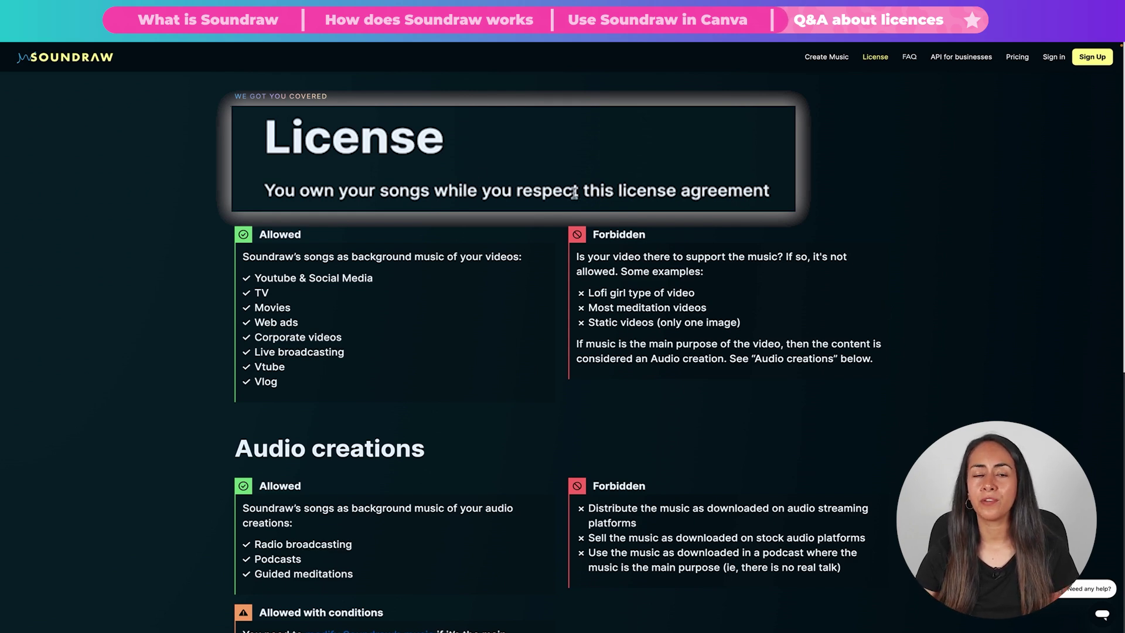
scroll(791, 193, down, 1)
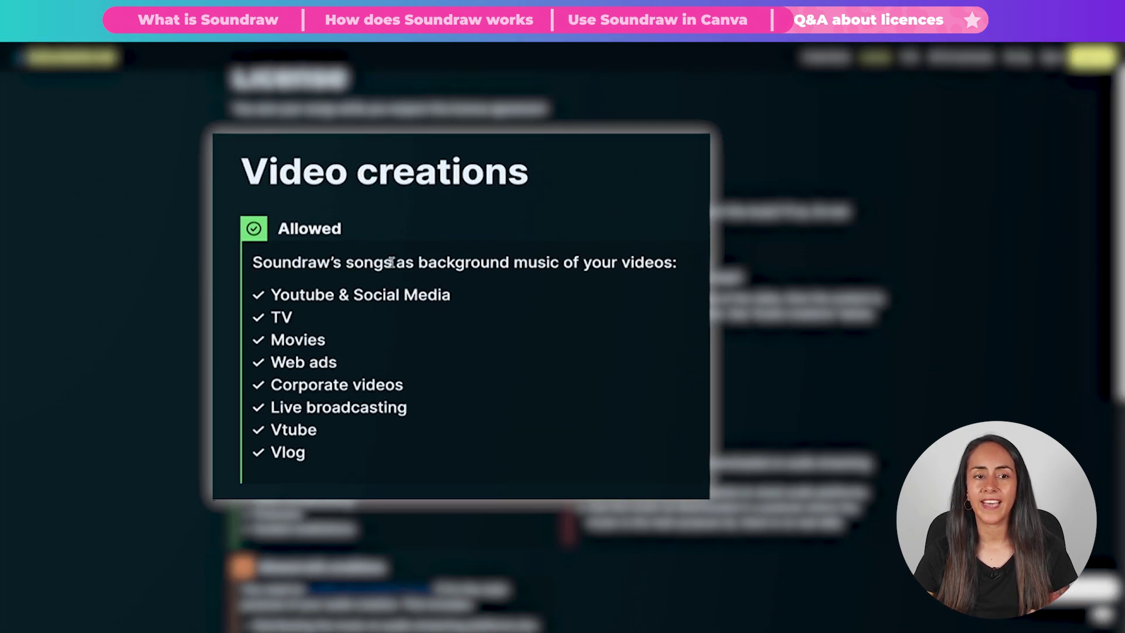
drag(418, 262, 660, 264)
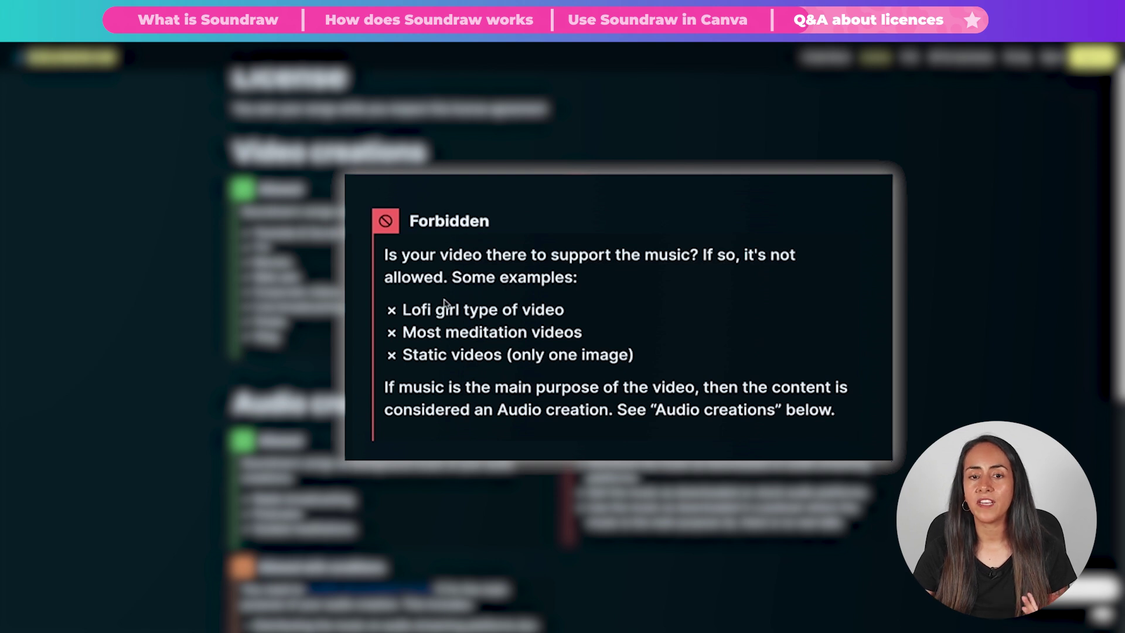
drag(402, 309, 582, 331)
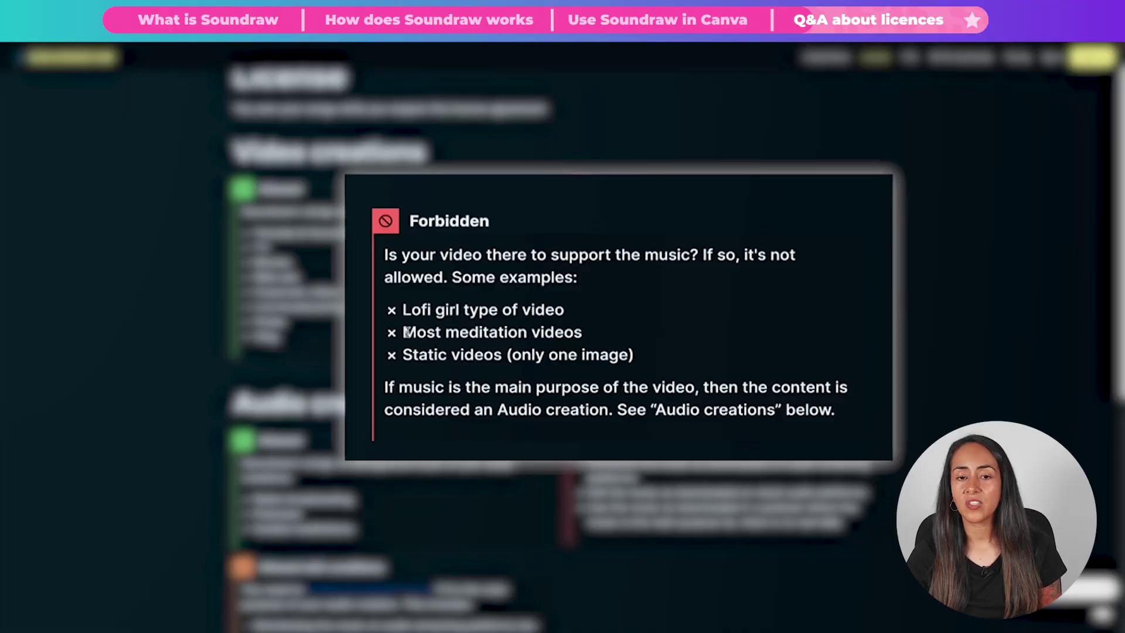
drag(405, 333, 586, 332)
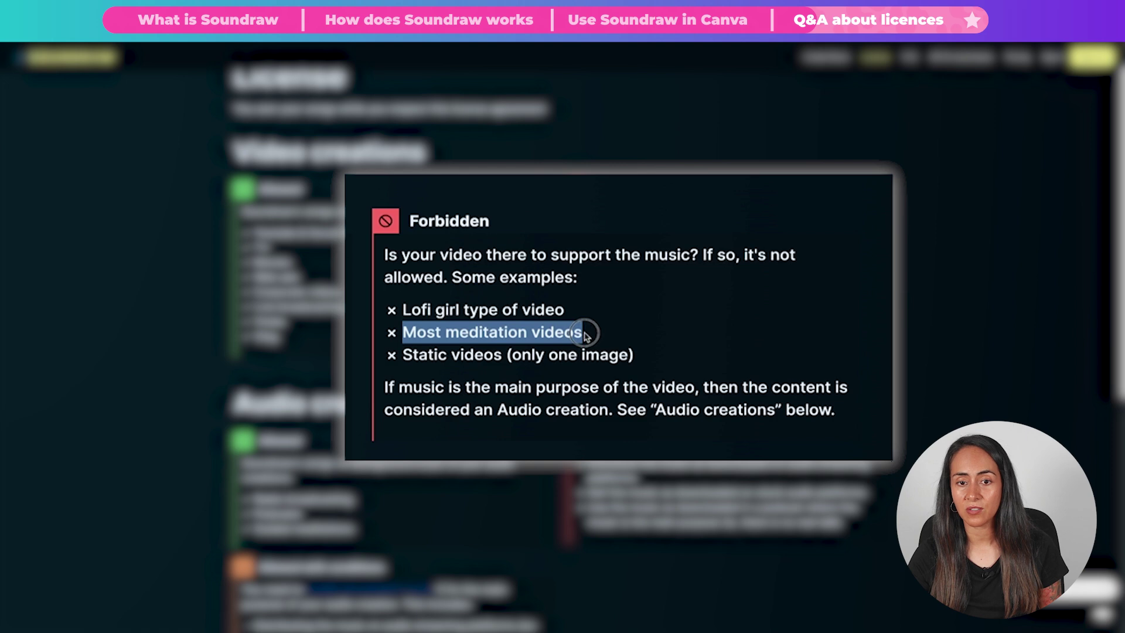
click(404, 356)
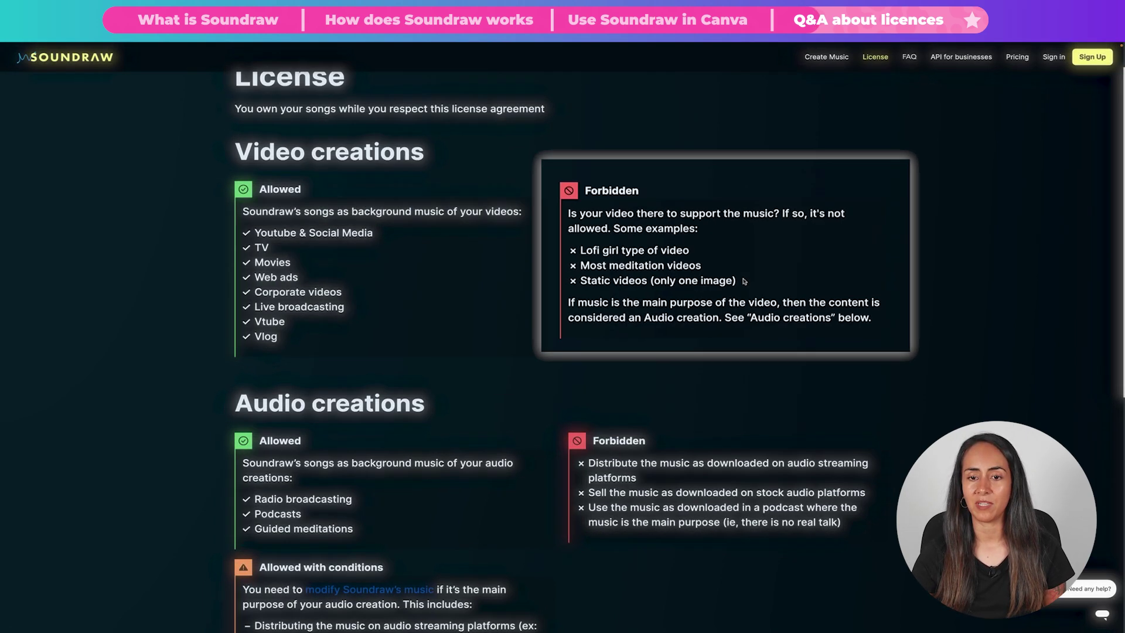
scroll(964, 413, up, 1)
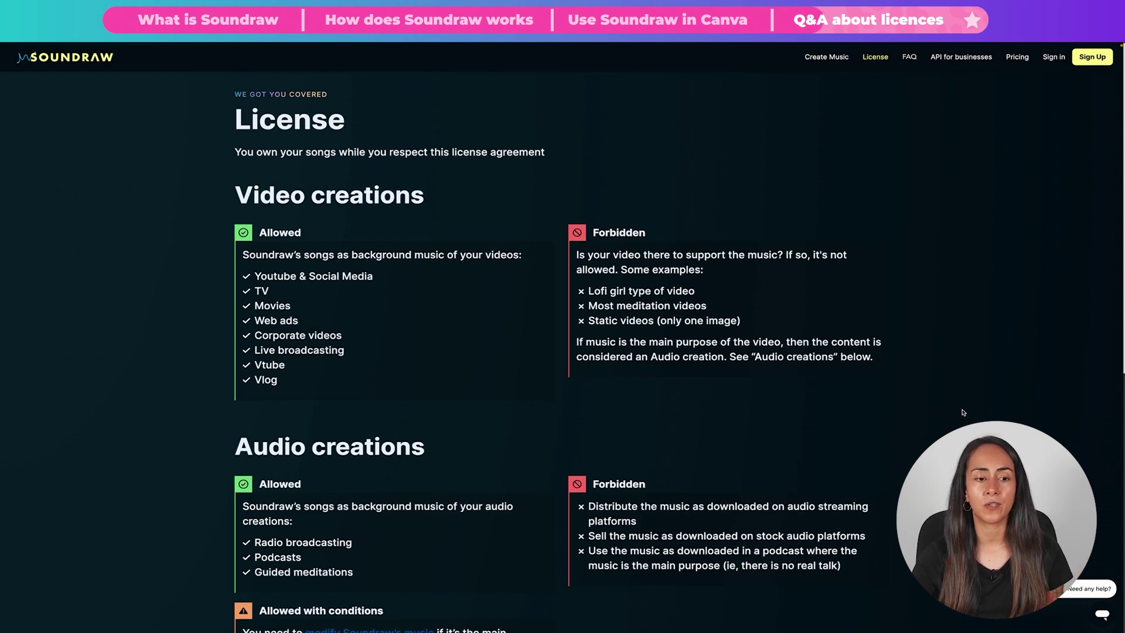
scroll(964, 413, down, 4)
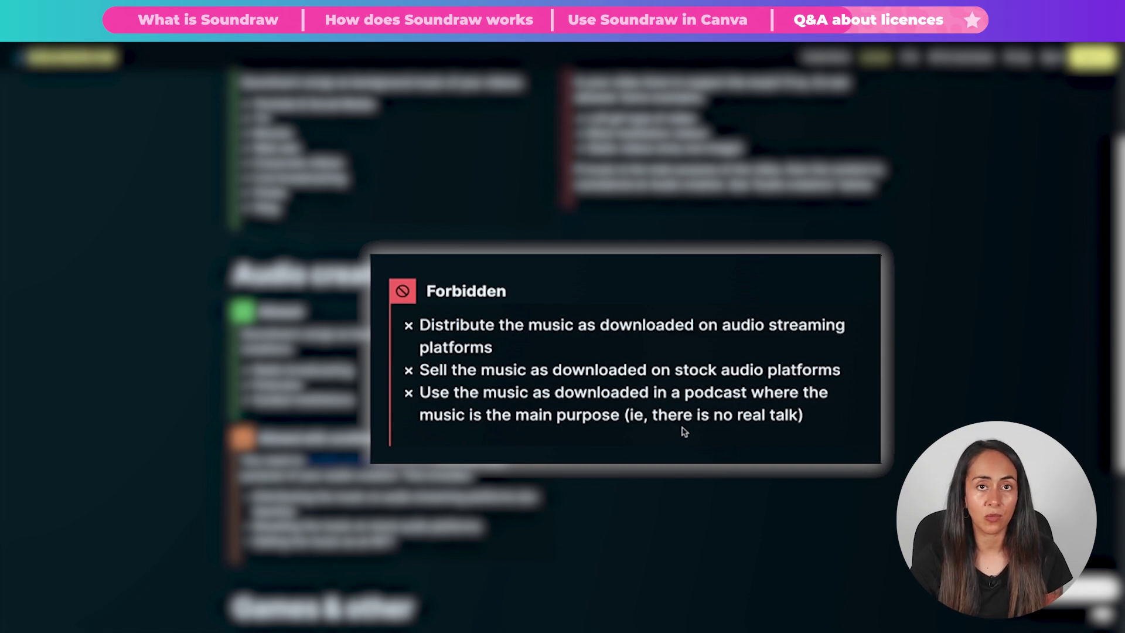
- Read the "Allowed with conditions" terms under Audio creations on the License page
scroll(332, 334, down, 1)
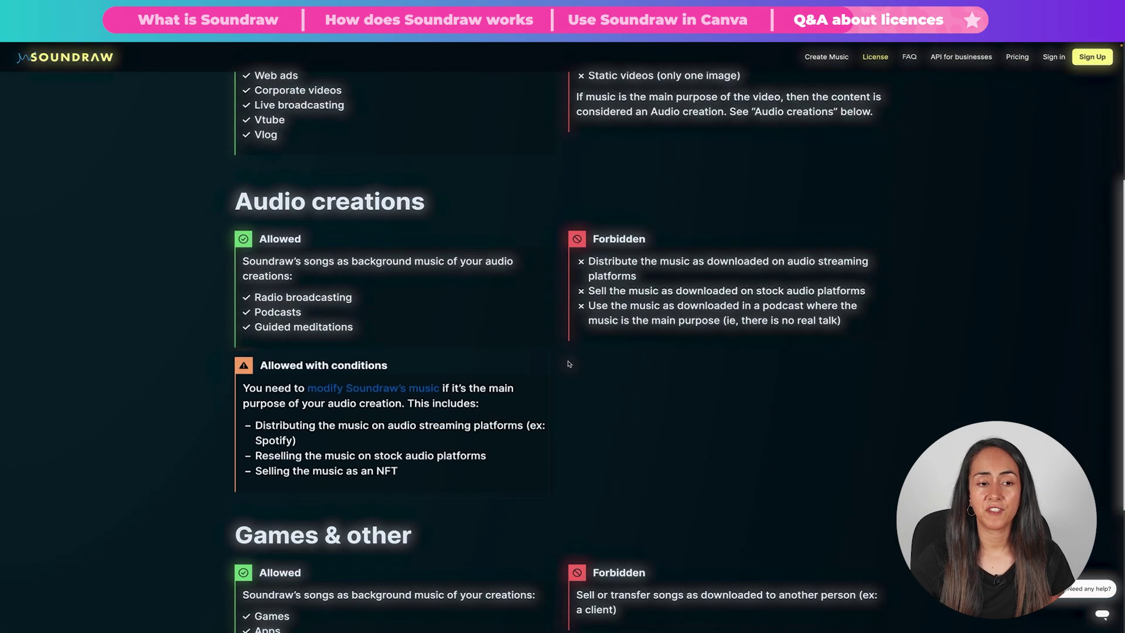
drag(272, 363, 467, 362)
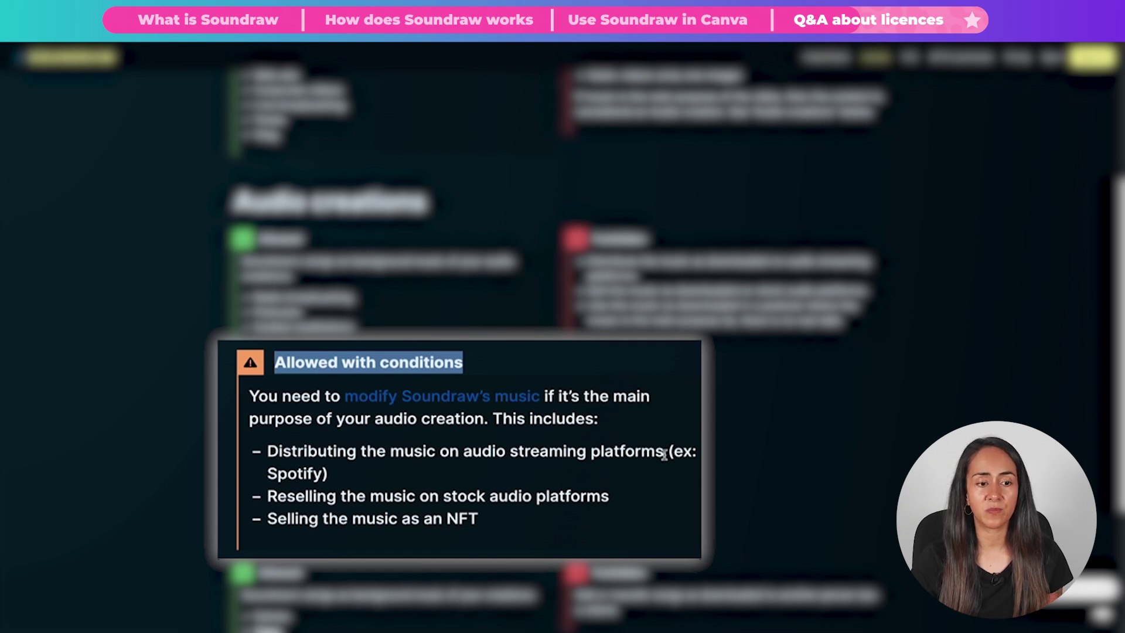
click(414, 451)
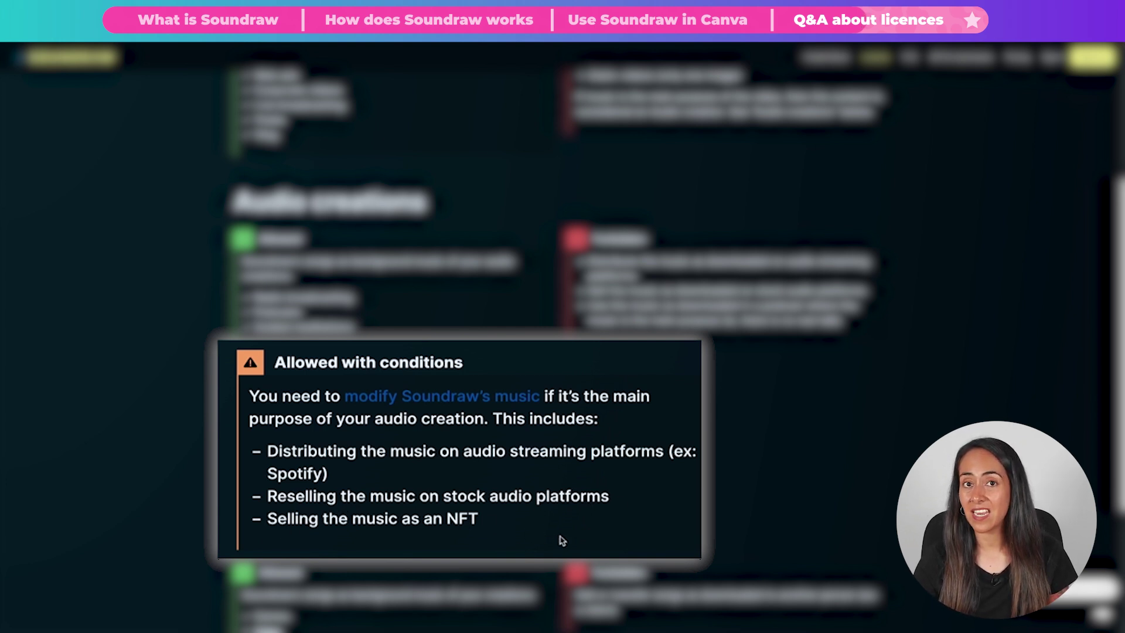
scroll(563, 539, up, 2)
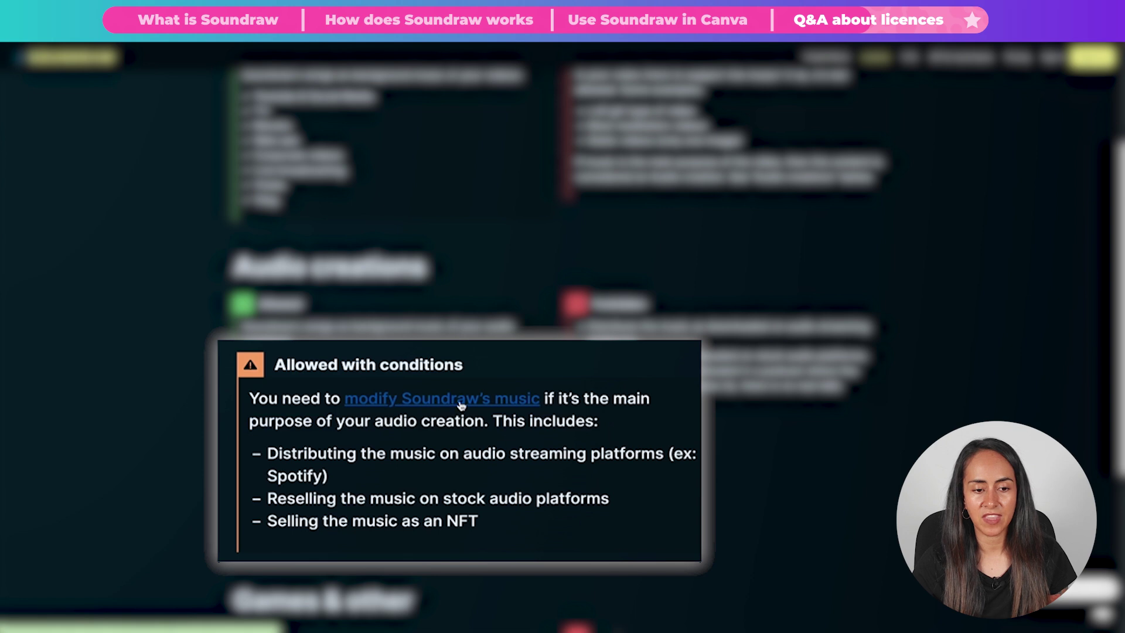
- Open the linked explanation of modifying Soundraw's music and read which cases the license allows and which it excludes
click(437, 399)
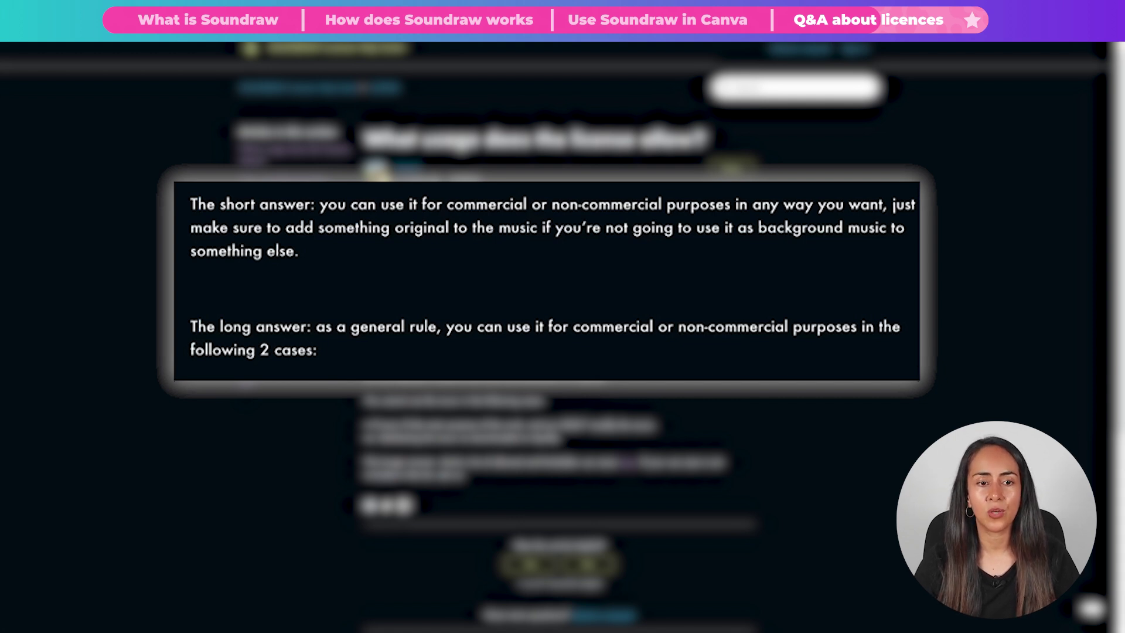
drag(260, 350, 313, 351)
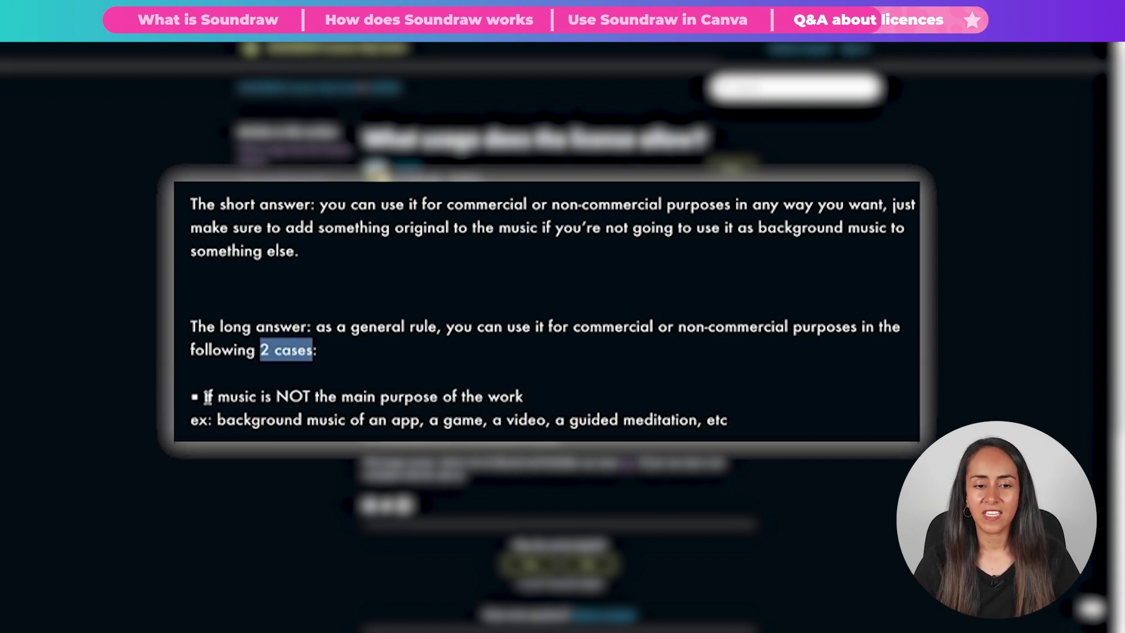
drag(276, 397, 320, 397)
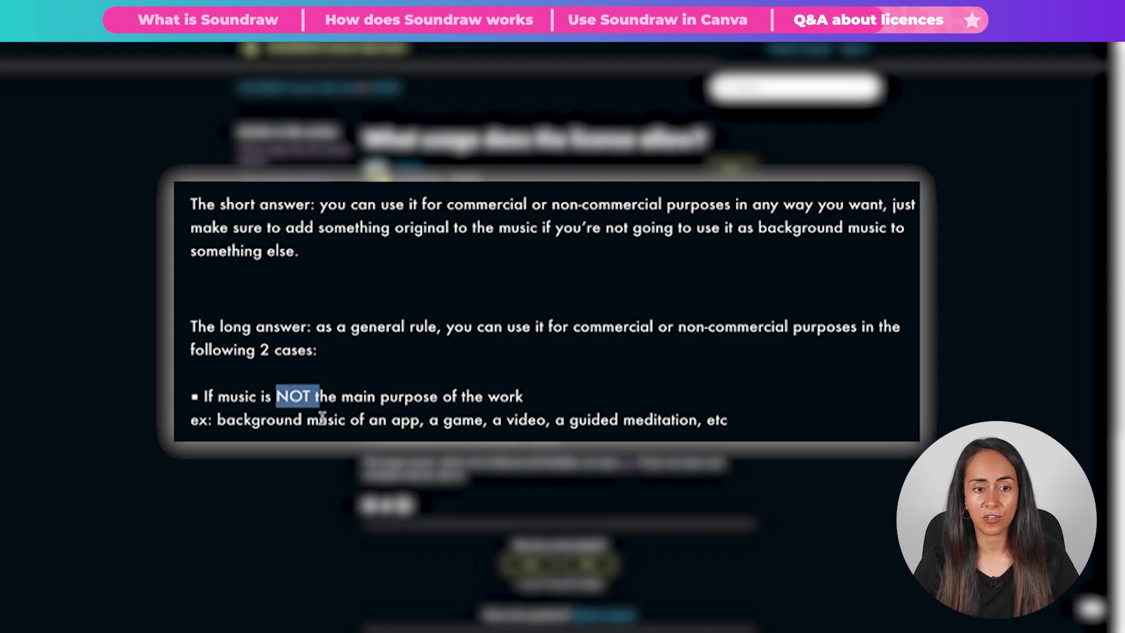
click(214, 420)
drag(214, 420, 476, 422)
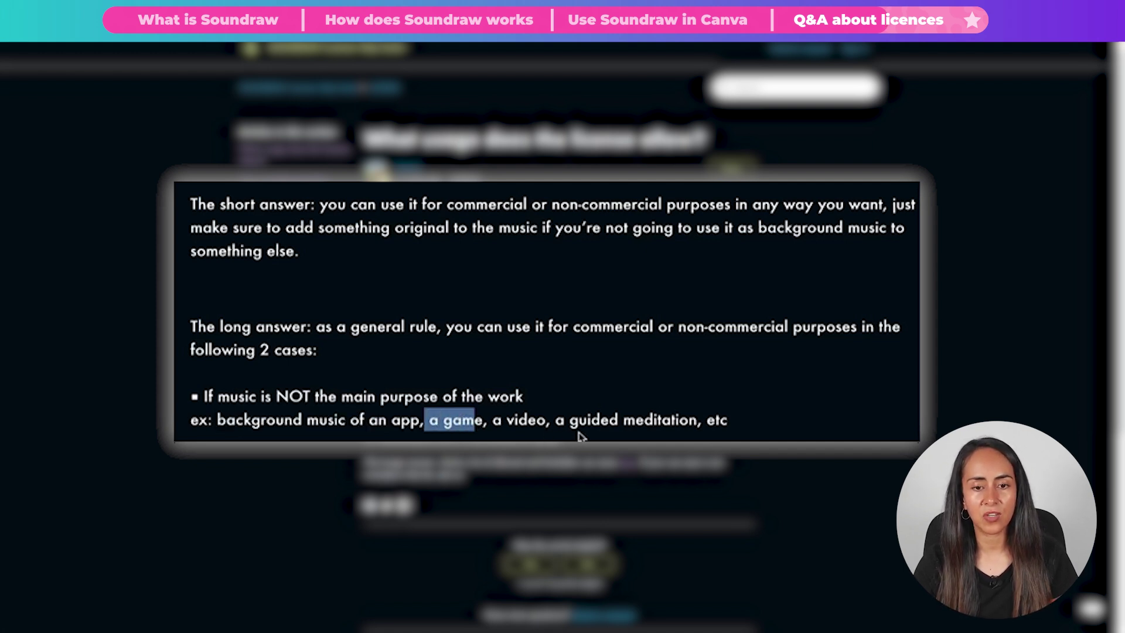
click(713, 436)
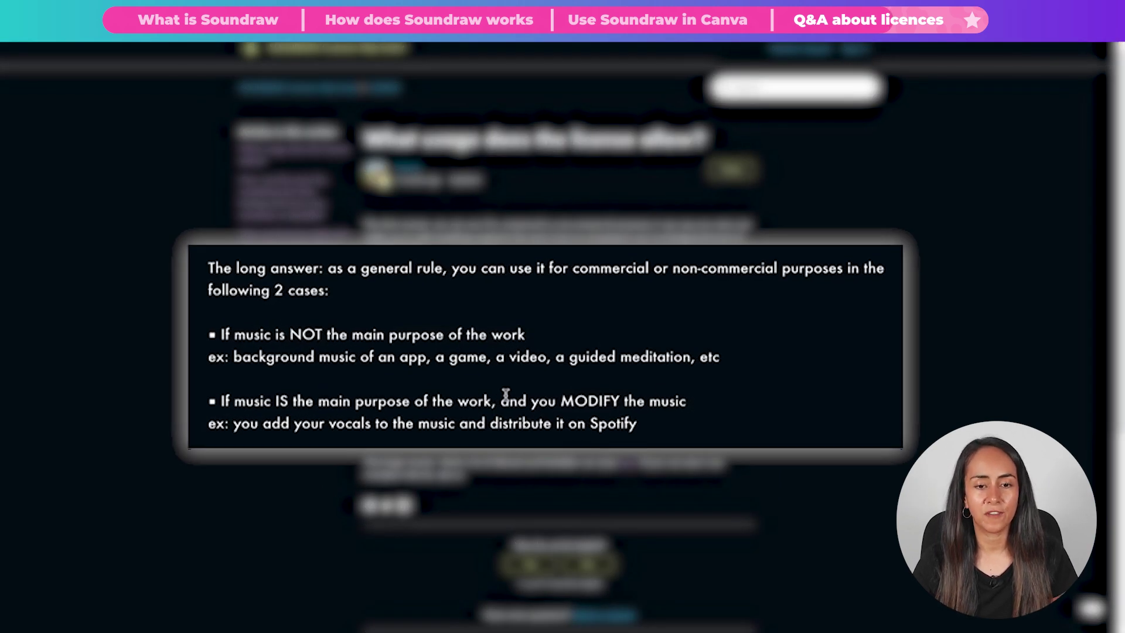
drag(560, 402, 623, 401)
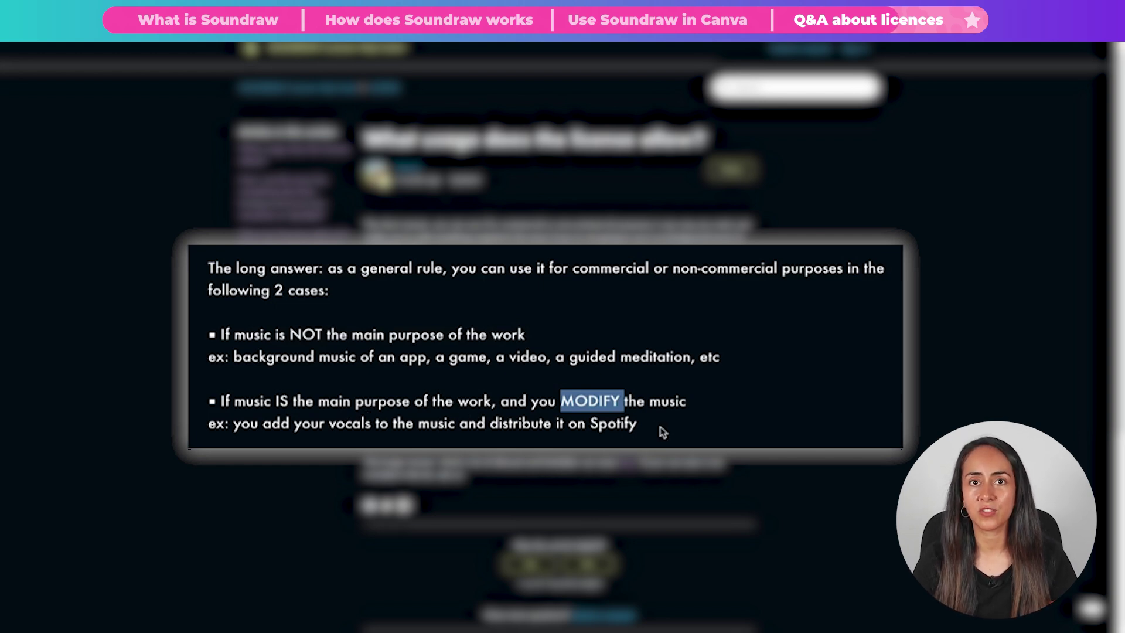
scroll(615, 395, down, 1)
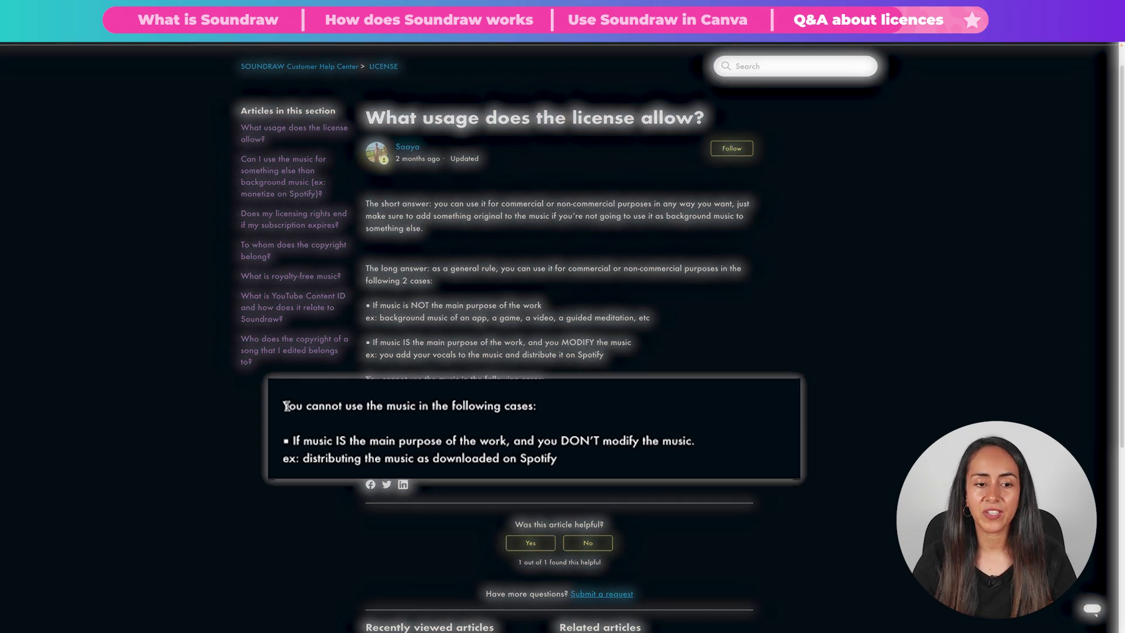
drag(380, 379, 460, 379)
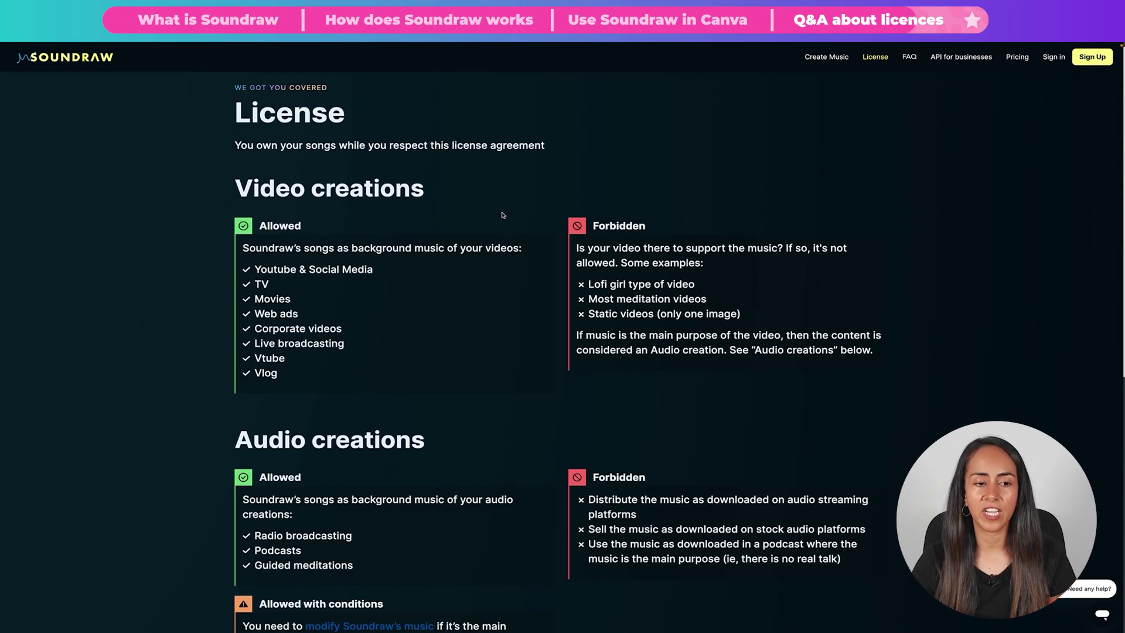
- Look through the rest of the License page and open the License section of the Soundraw FAQ
scroll(248, 264, down, 2)
scroll(498, 327, down, 5)
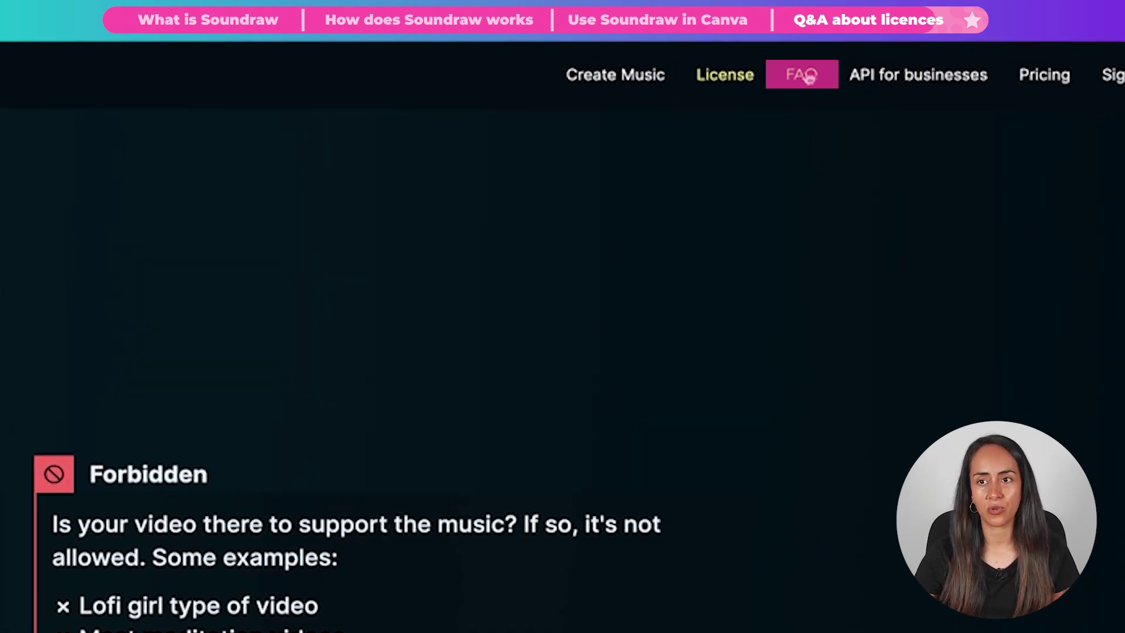
click(801, 78)
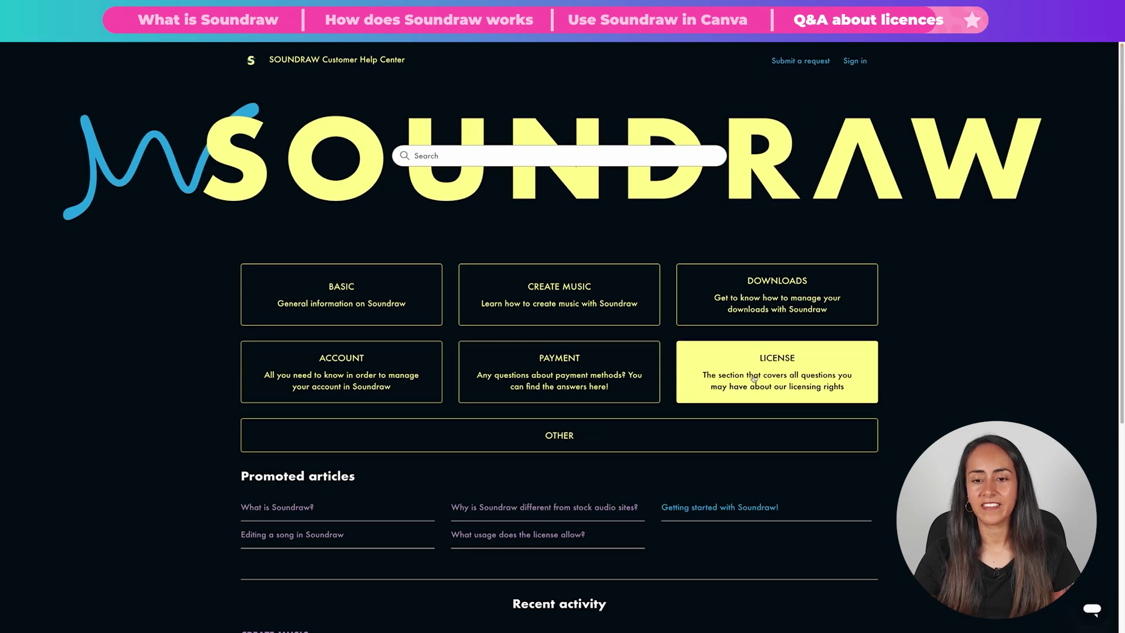
click(817, 364)
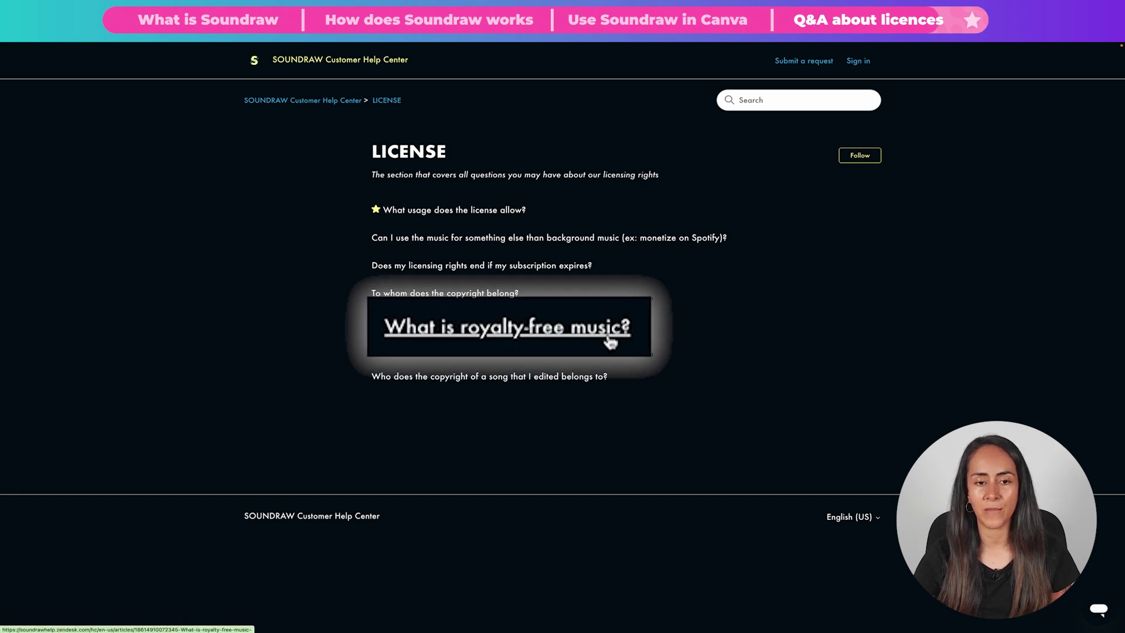
- Read the help articles on what royalty-free music is and whether licensing rights end if the subscription expires
click(503, 328)
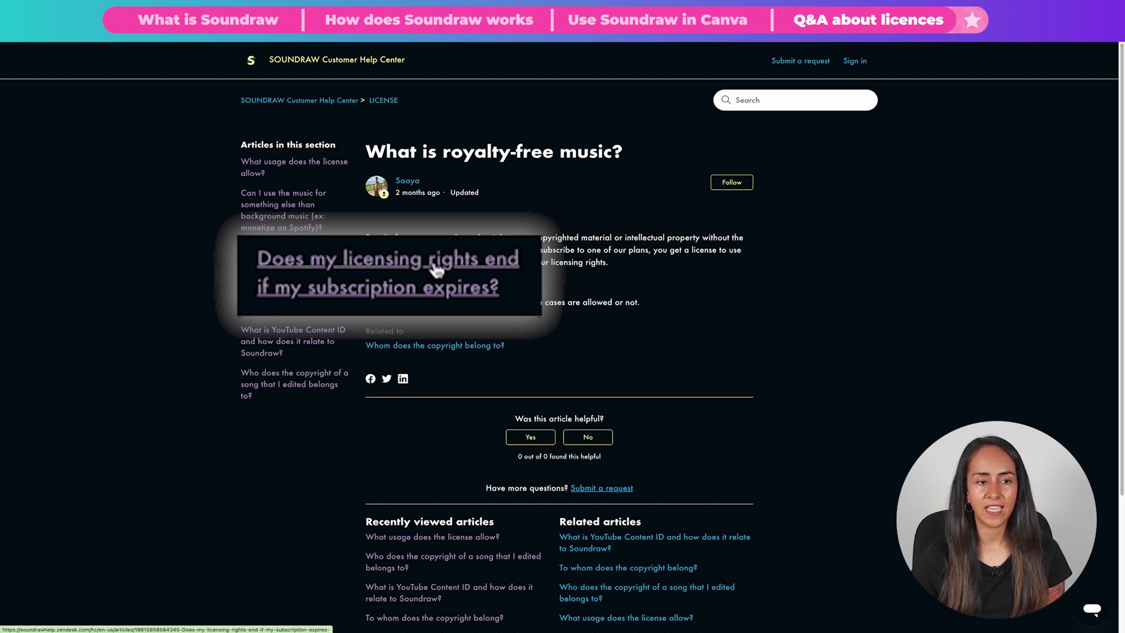
click(397, 286)
drag(371, 264, 441, 265)
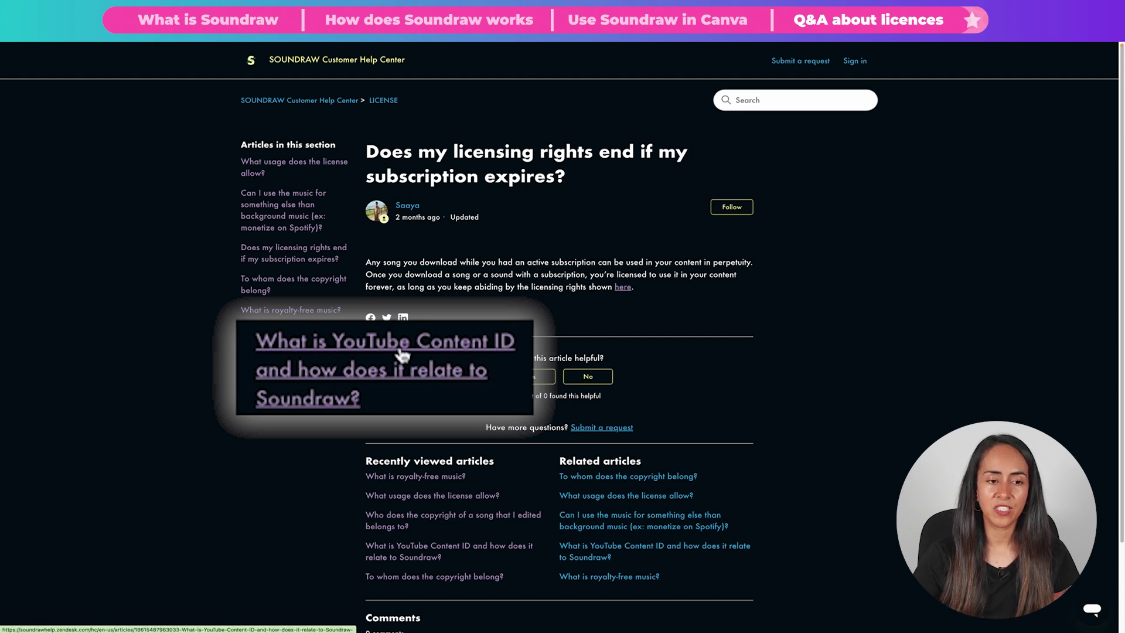
- Open the help article about YouTube Content ID and read its rules on registration, monetization and copyright protection
click(447, 377)
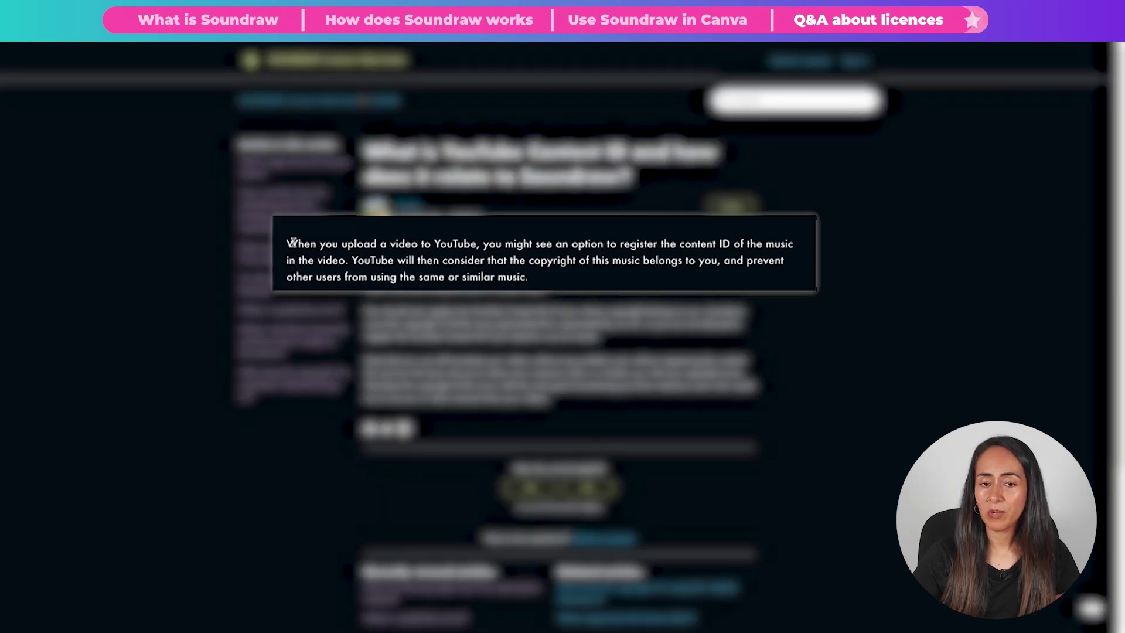
drag(194, 219, 428, 212)
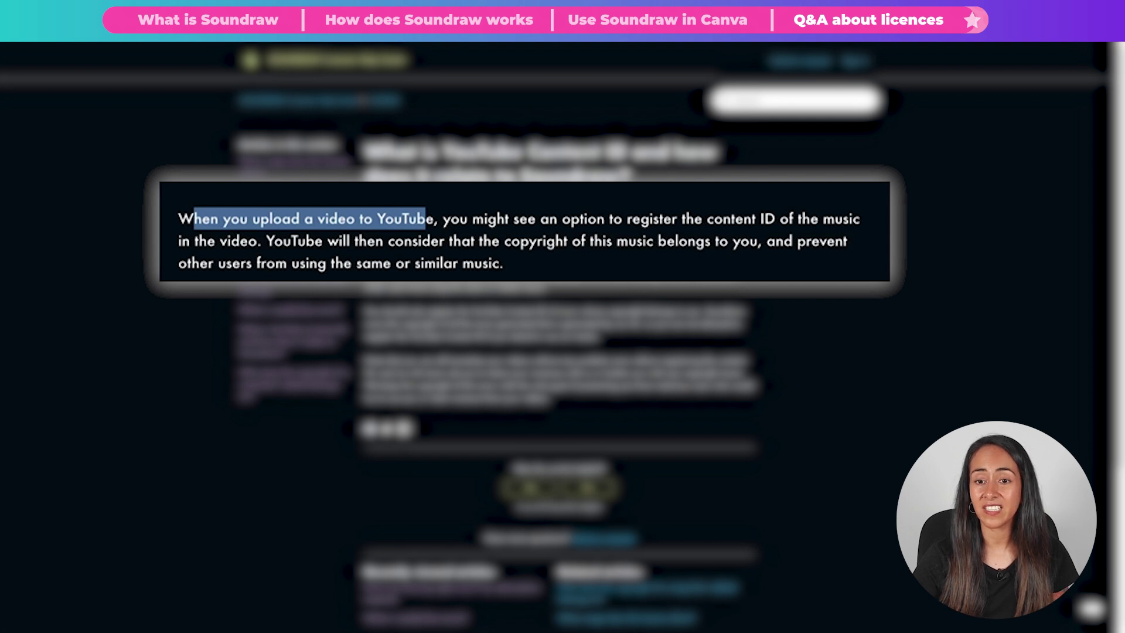
click(878, 224)
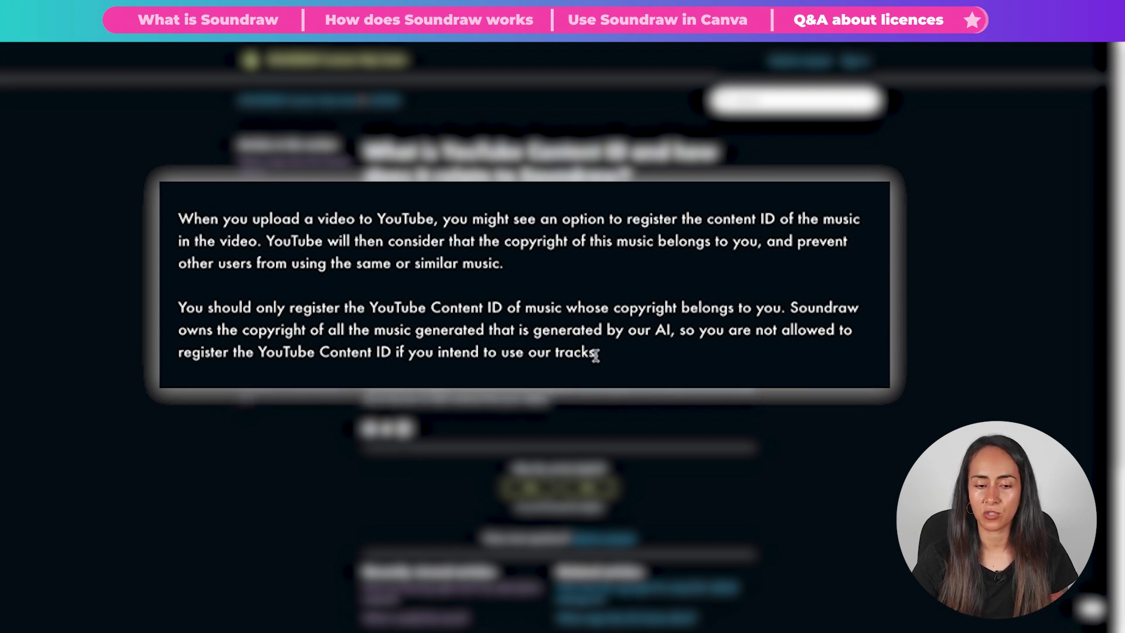
drag(300, 395, 493, 395)
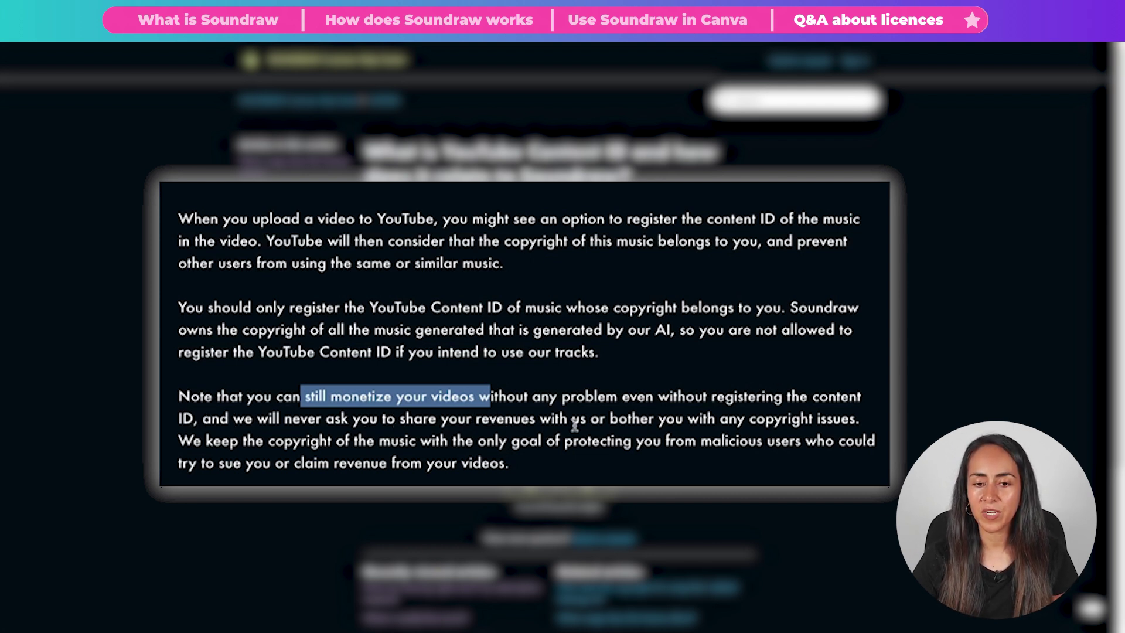
click(605, 421)
drag(610, 419, 872, 426)
click(571, 461)
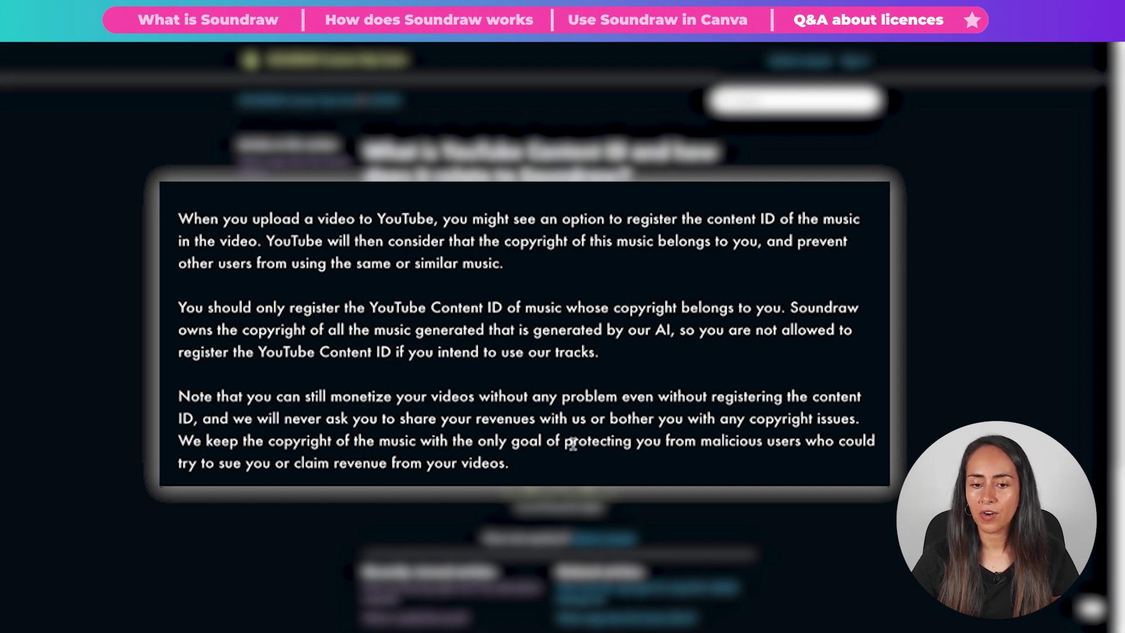
drag(566, 443, 665, 445)
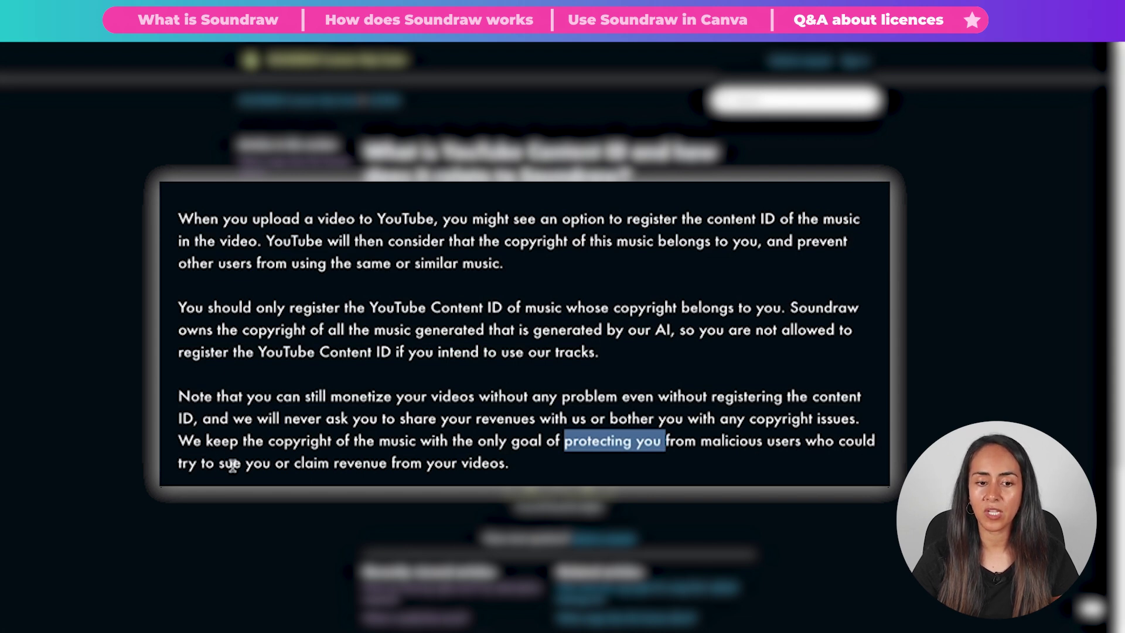
drag(296, 465, 501, 464)
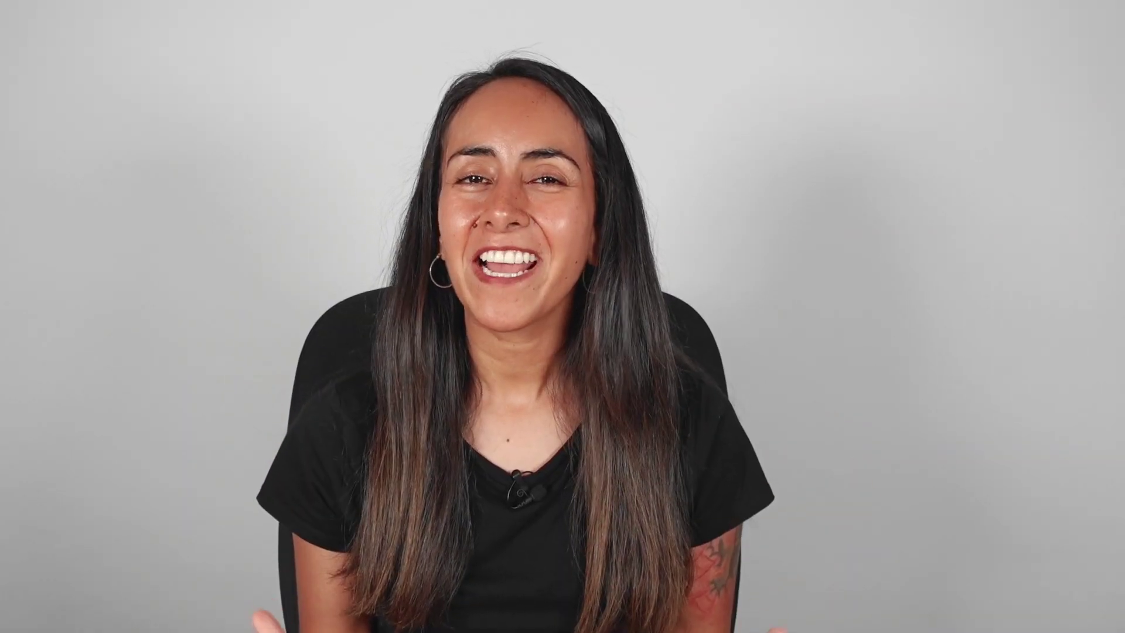